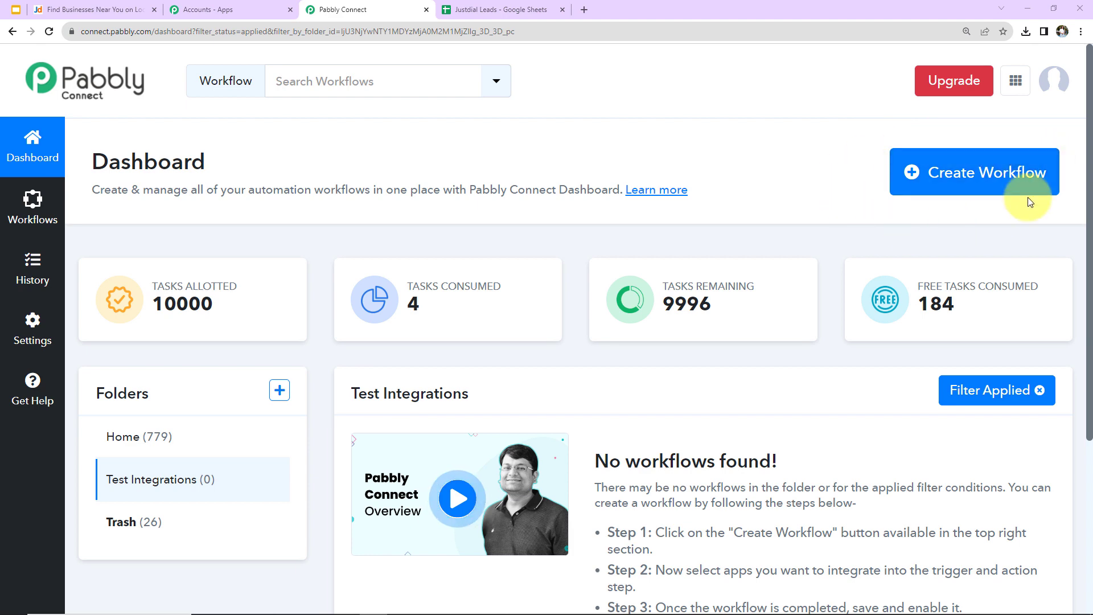
- Create a workflow named "Add Leads from Justdial to Google Sheets" in the Test Integrations folder
left_click(1002, 181)
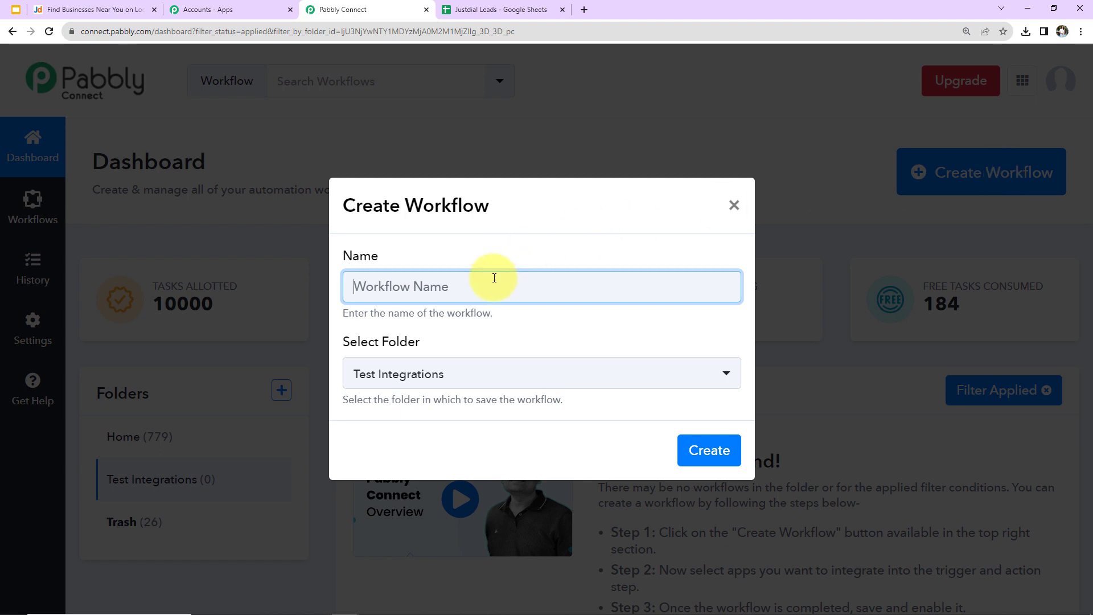
type("Add Leads from Justdial to Google Sheets")
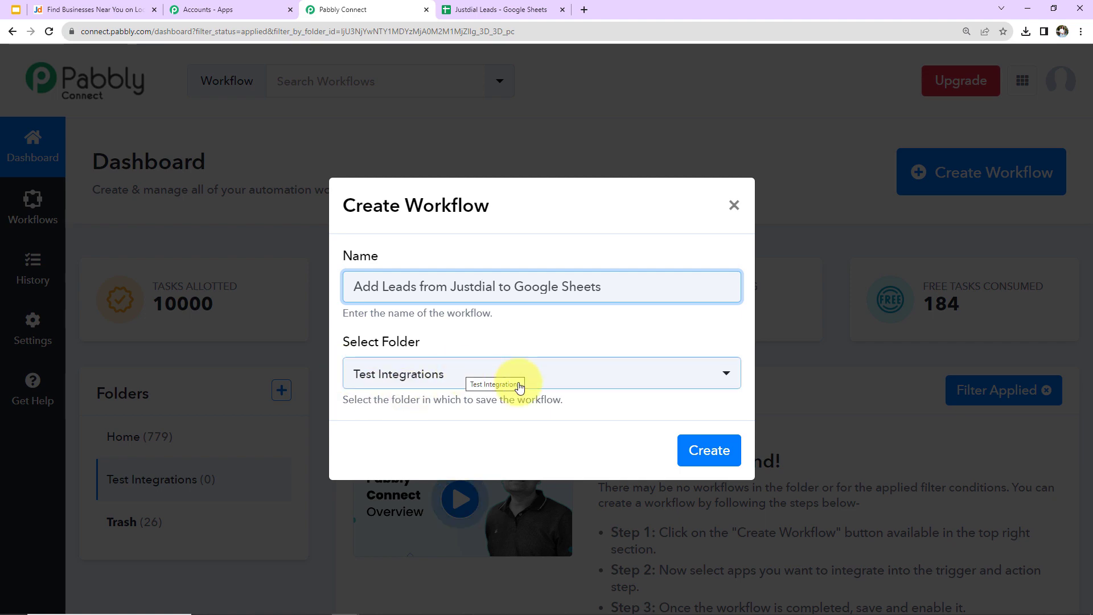
left_click(704, 449)
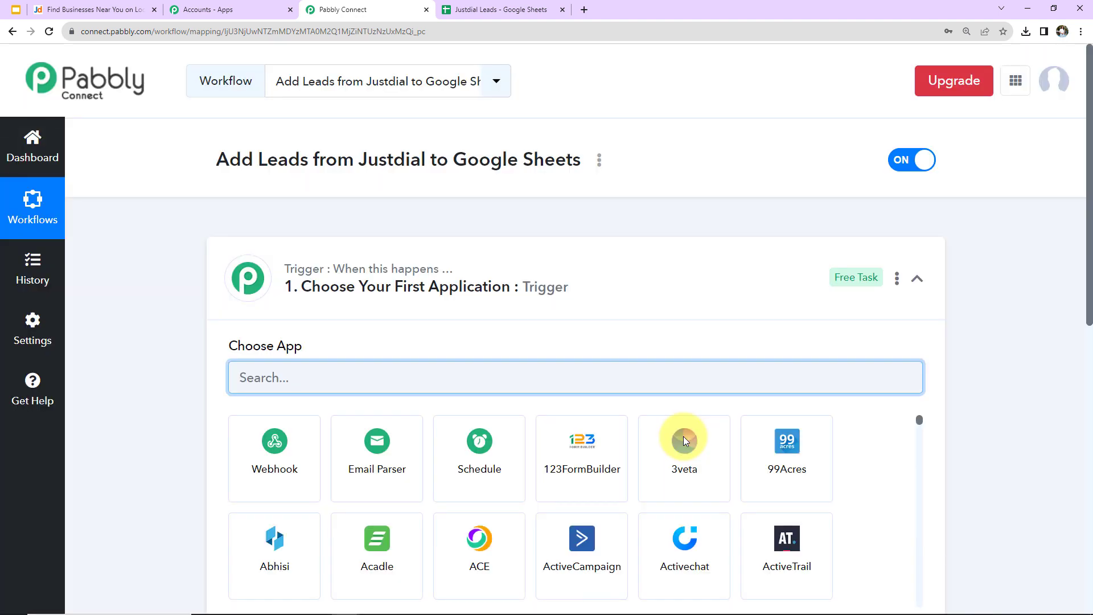
left_click(915, 279)
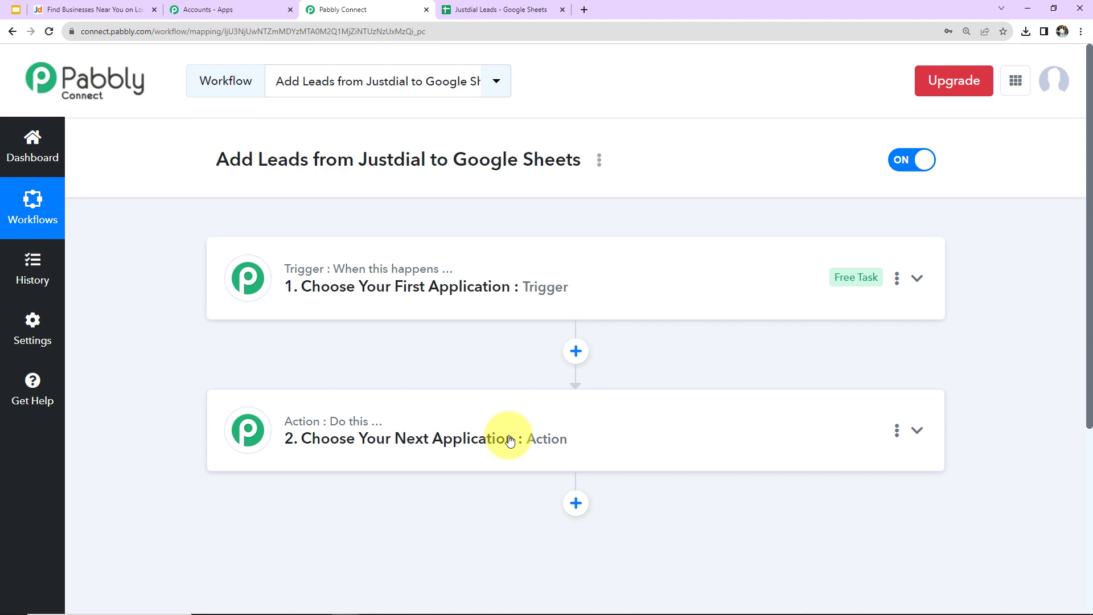
mouse_move(349, 272)
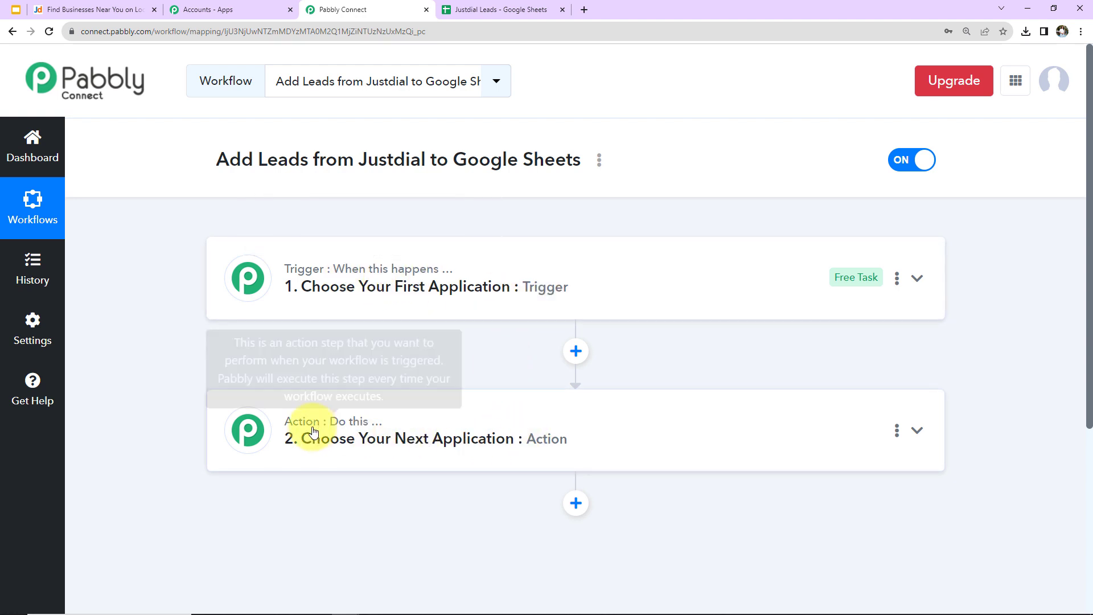
mouse_move(307, 435)
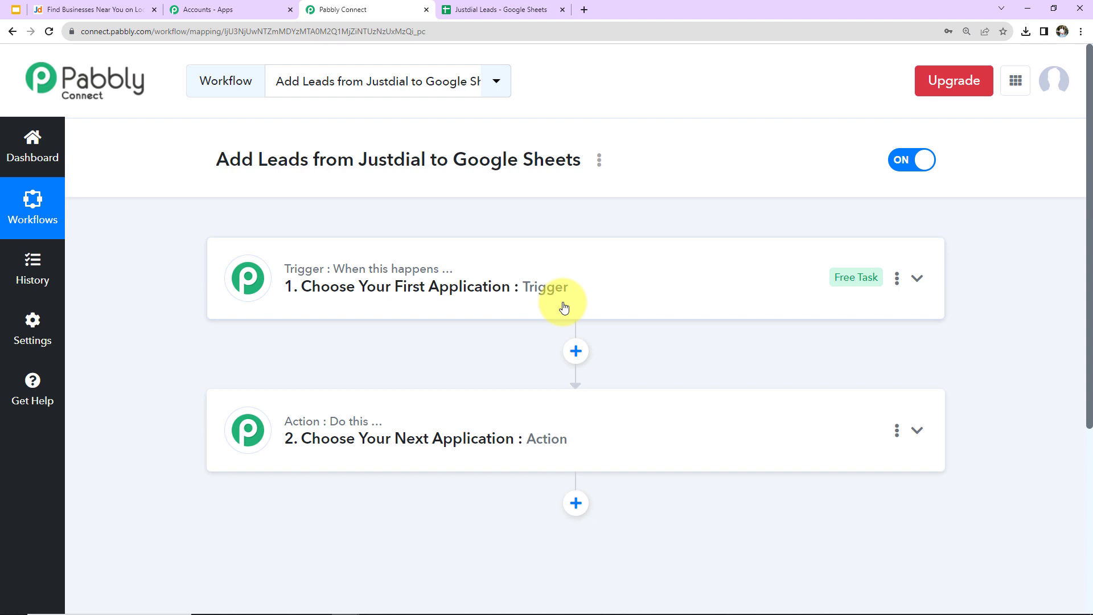
left_click(548, 288)
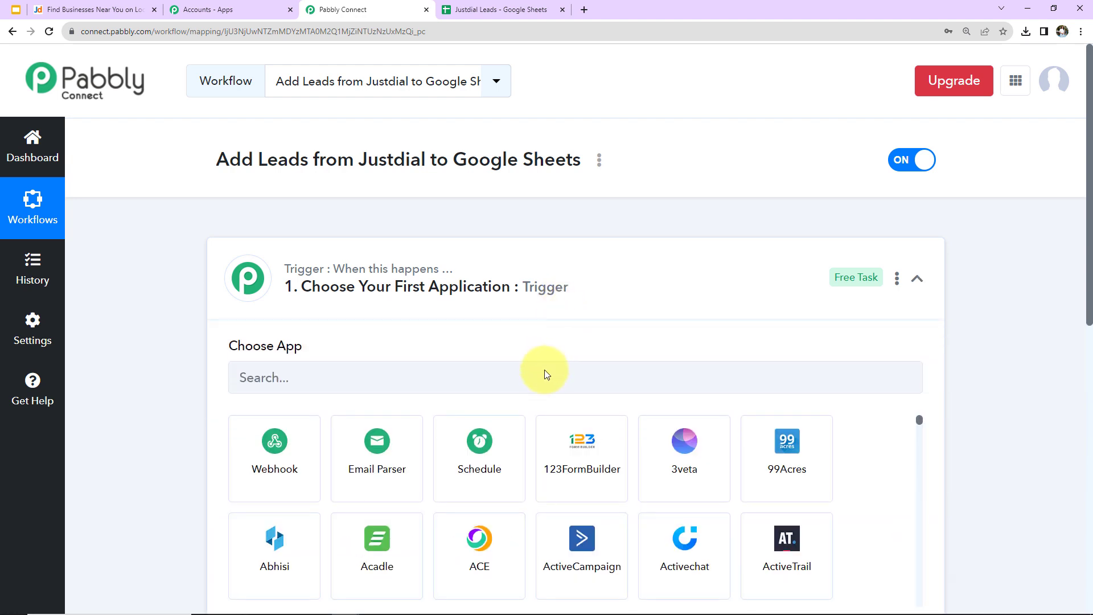
- Set the trigger app to Justdial with the New Leads event and copy its webhook URL
left_click(536, 386)
type("justdia")
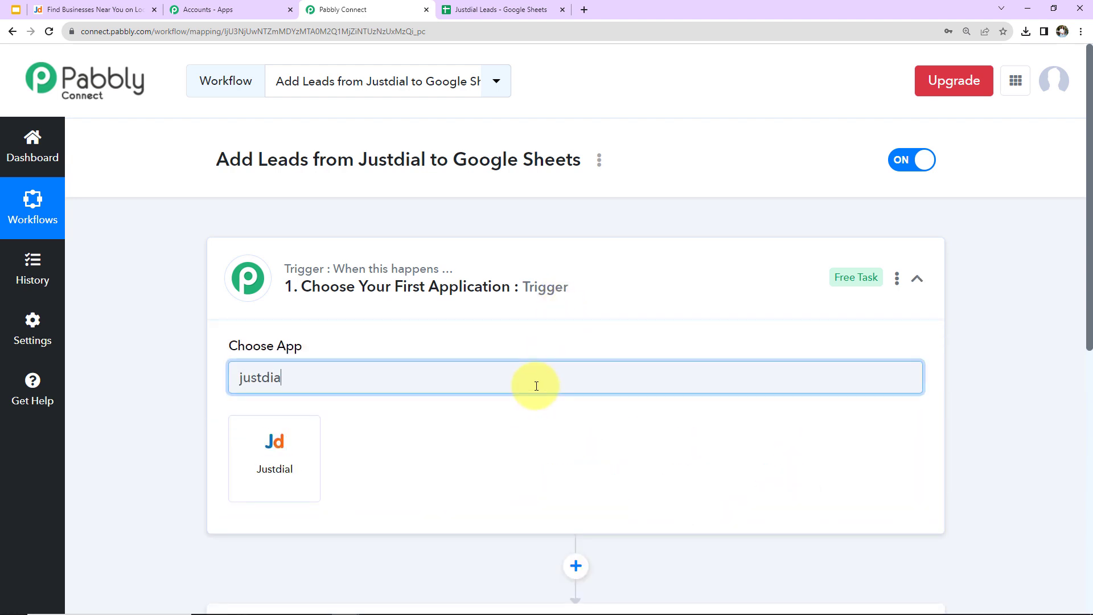
left_click(281, 478)
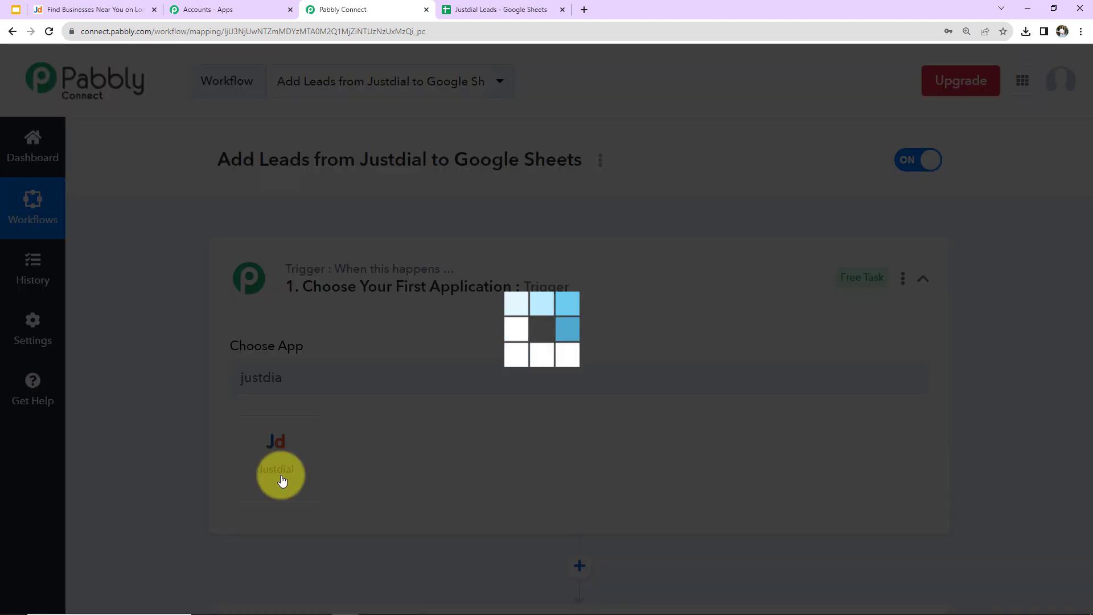
left_click(277, 450)
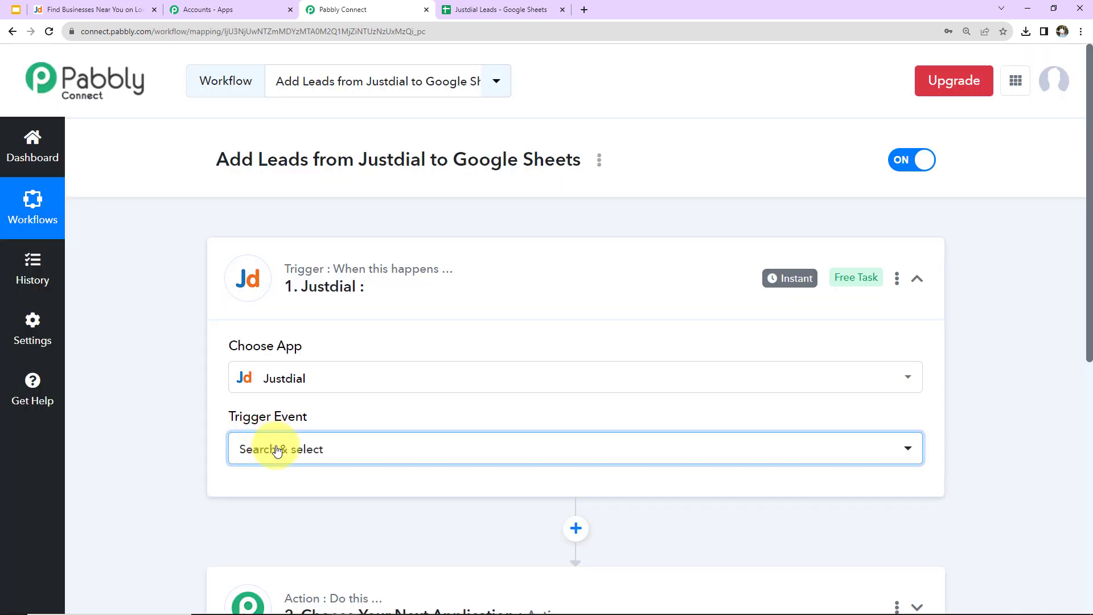
left_click(286, 529)
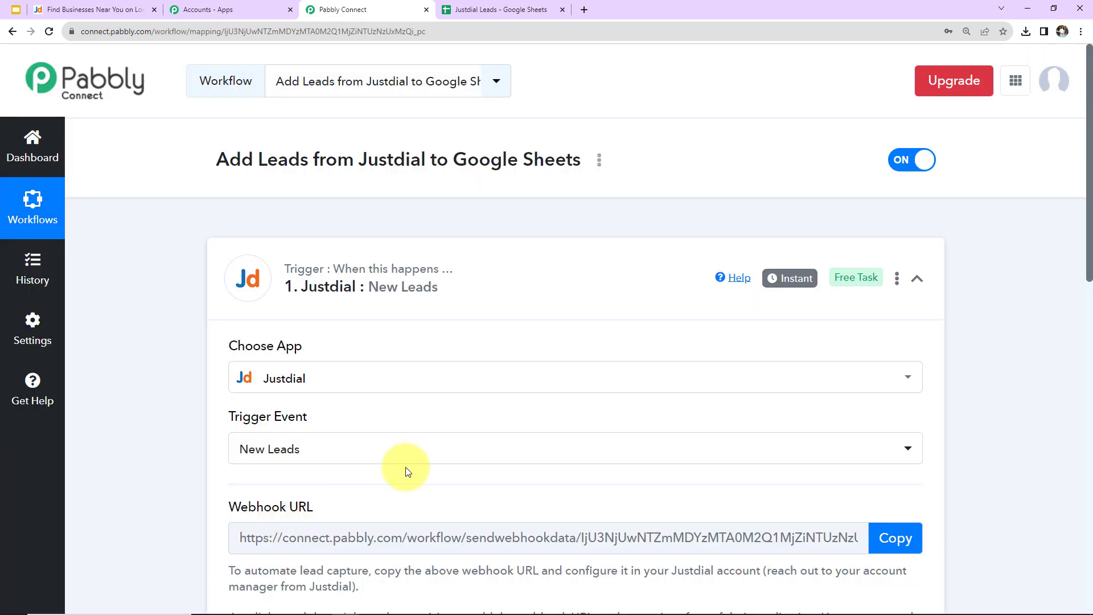
scroll(405, 467, "down", 5)
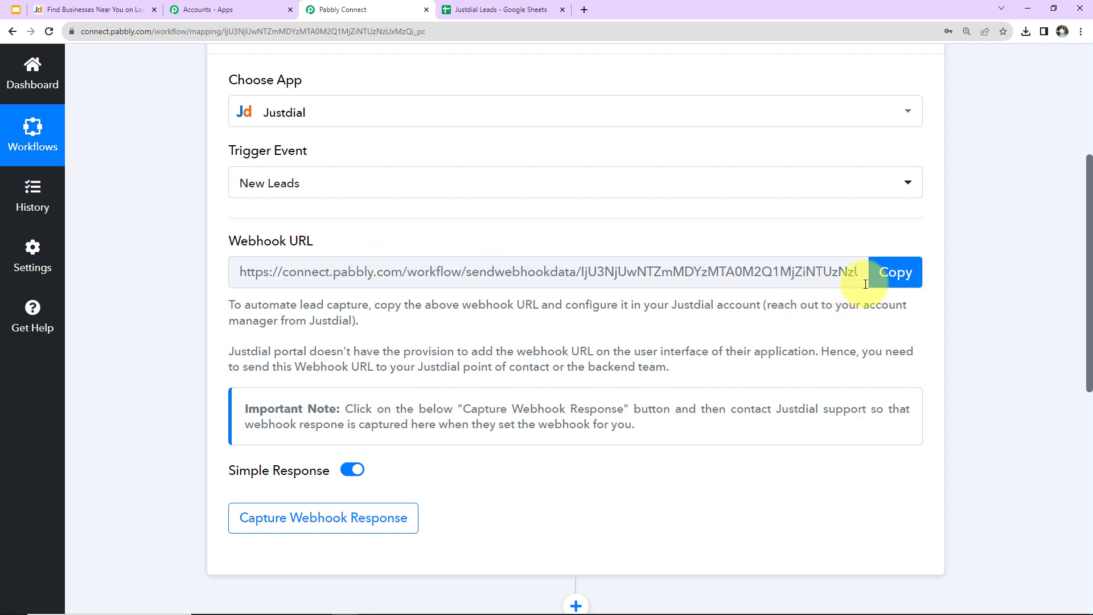
left_click(882, 277)
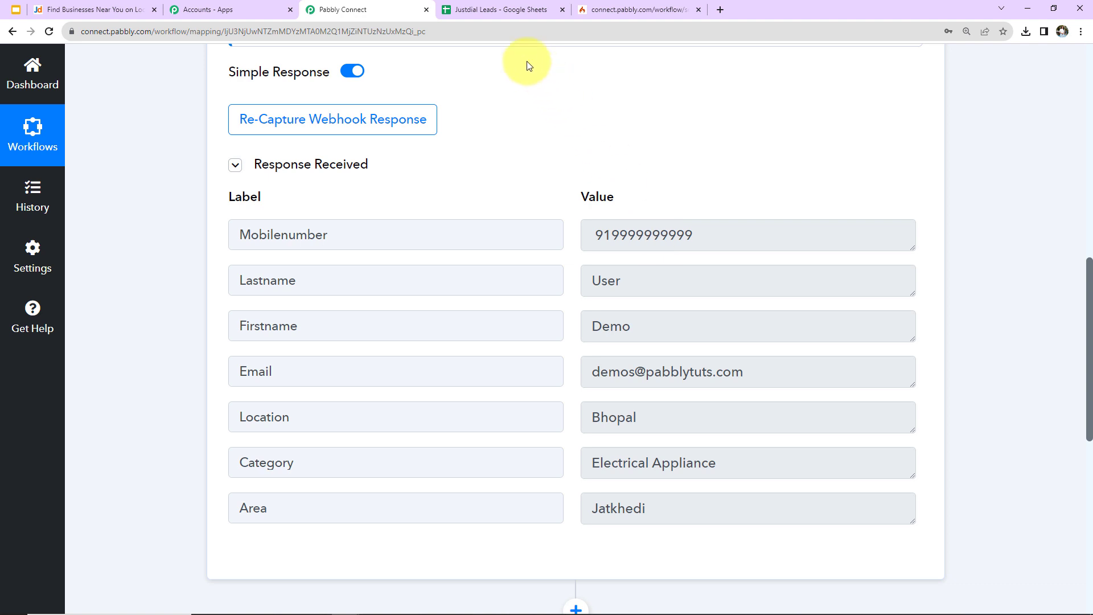
- Check the columns of the Justdial Leads spreadsheet, and set the workflow's action to Google Sheets with the Add New Row event
left_click(521, 13)
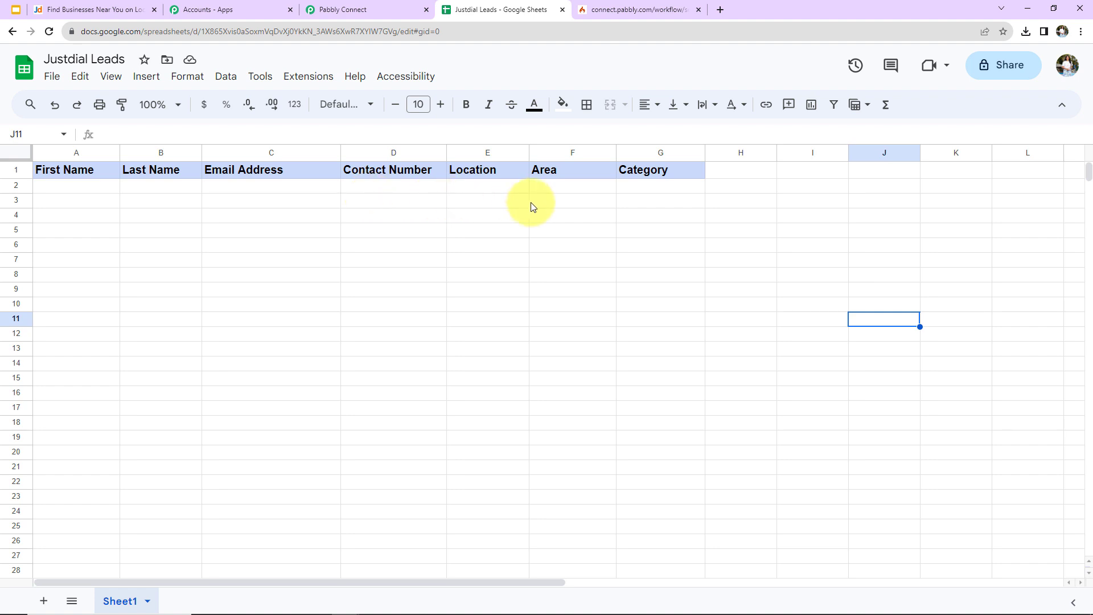
left_click(367, 16)
scroll(983, 312, "down", 7)
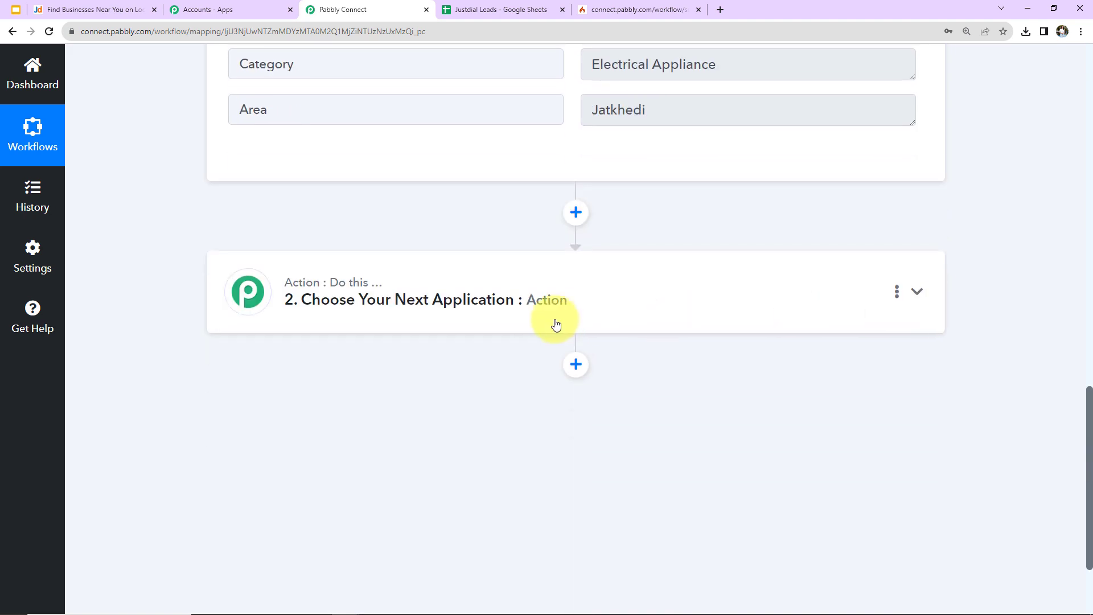
left_click(556, 324)
left_click(427, 391)
type("g")
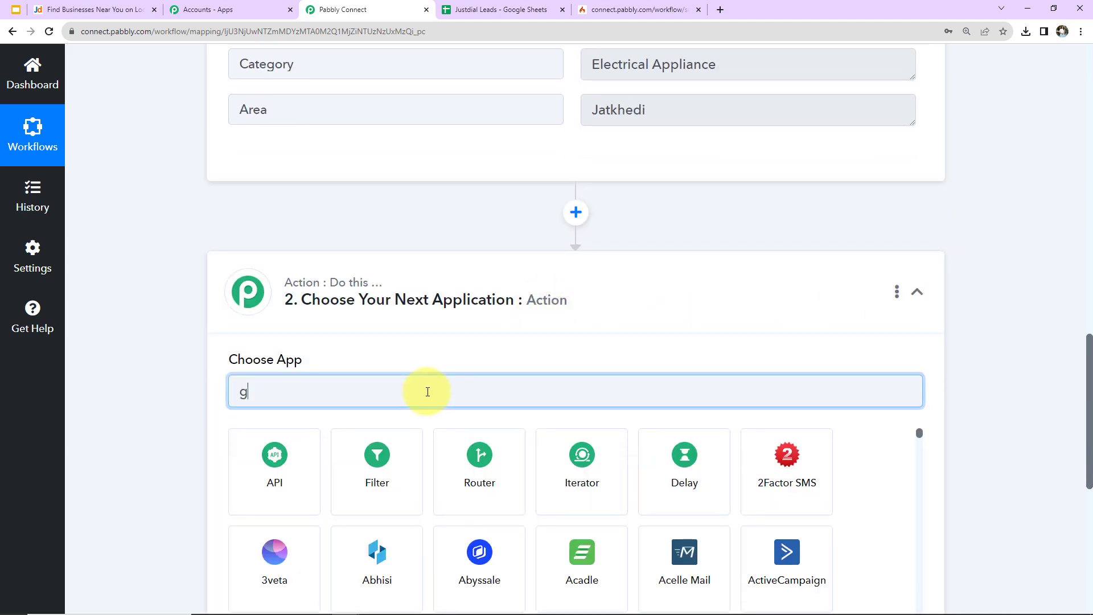
type("oogle s")
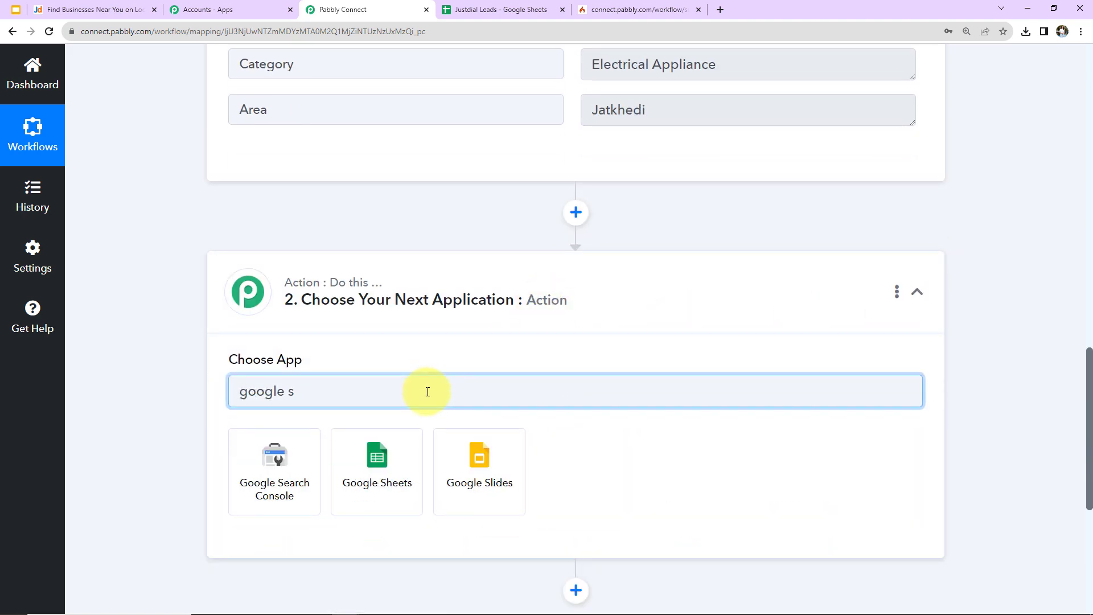
left_click(390, 461)
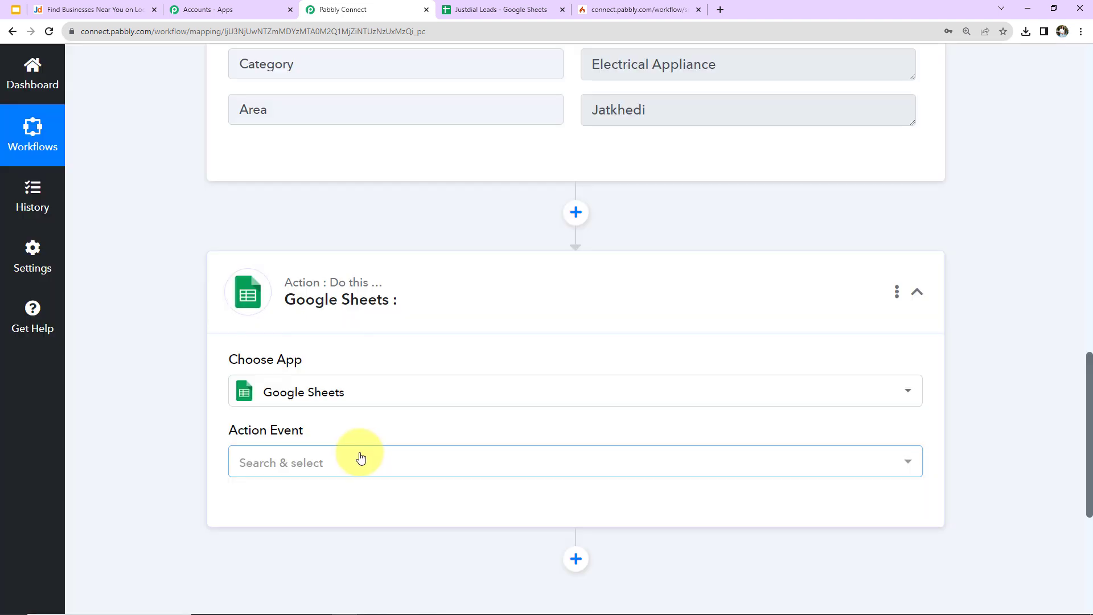
left_click(361, 458)
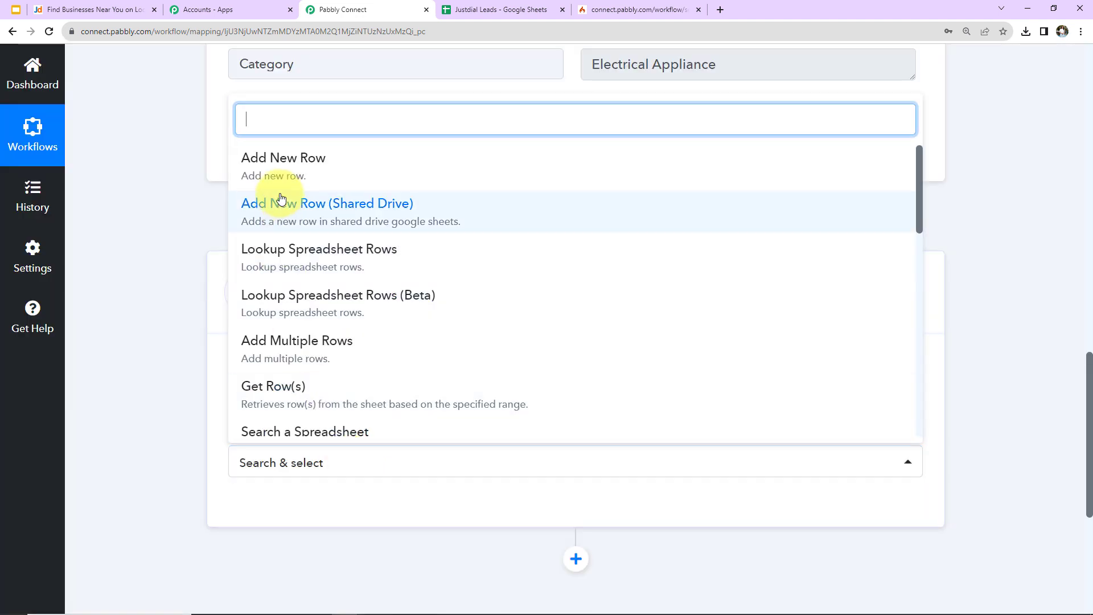
left_click(285, 176)
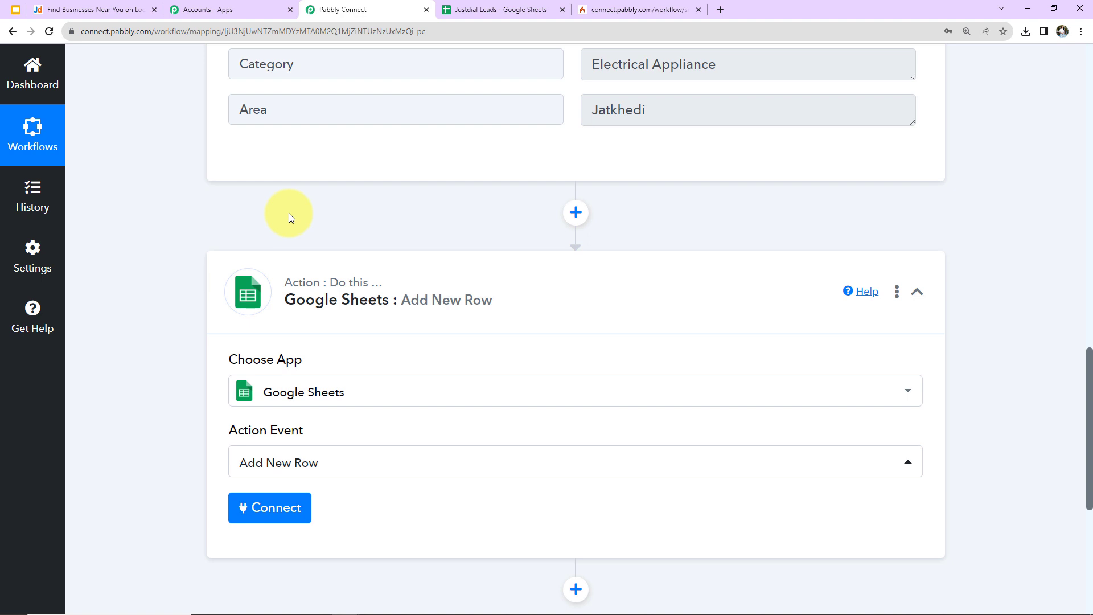
- Add a new Google Sheets connection by signing in with the Google account and allowing Pabbly Connect Sheets access
left_click(242, 509)
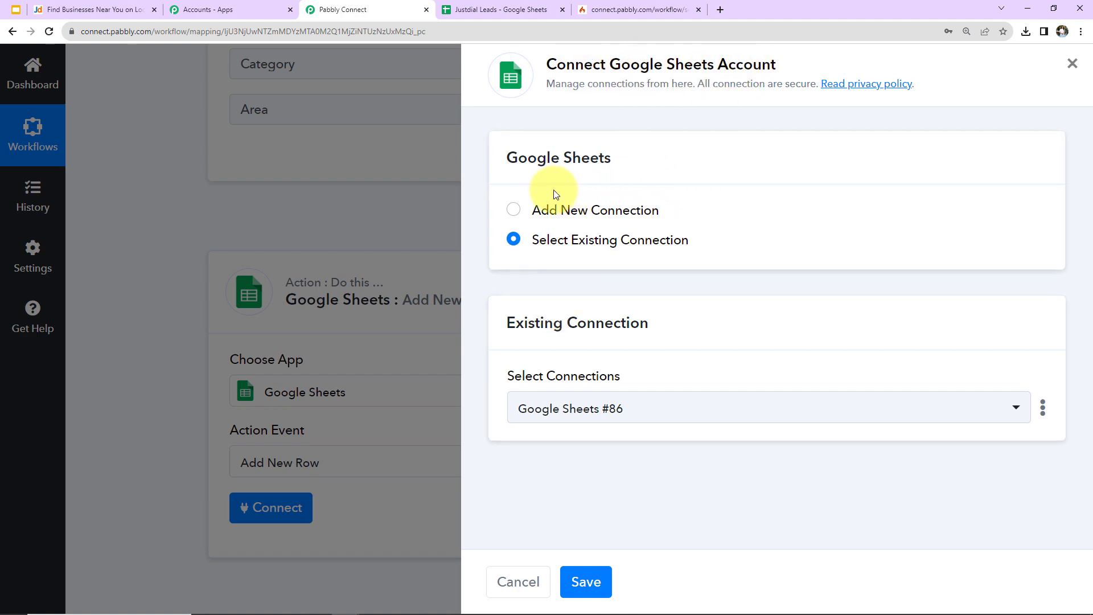
left_click(514, 210)
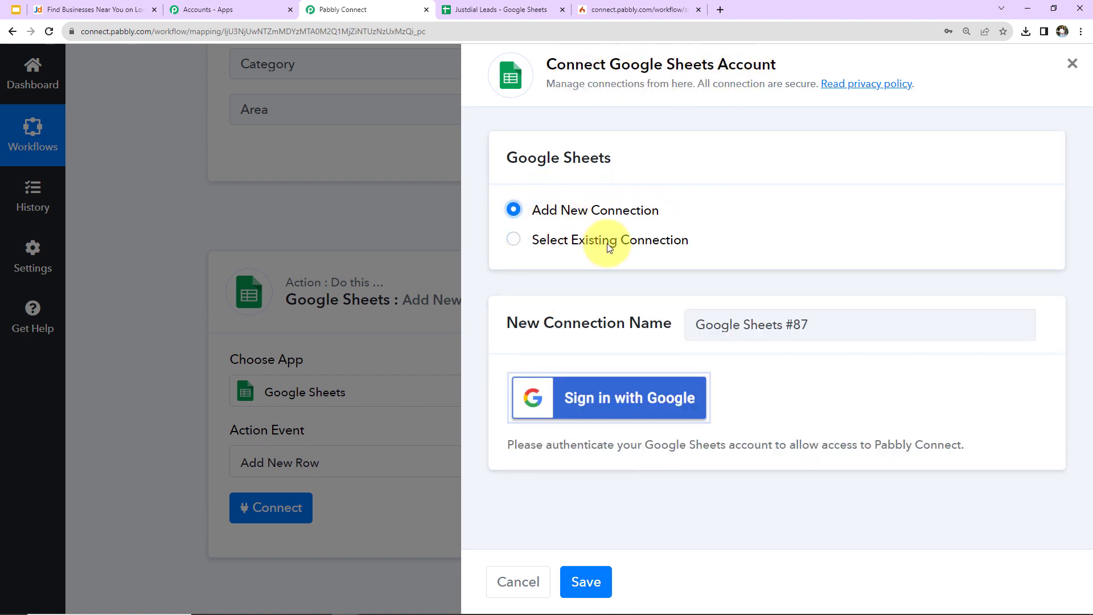
left_click(583, 402)
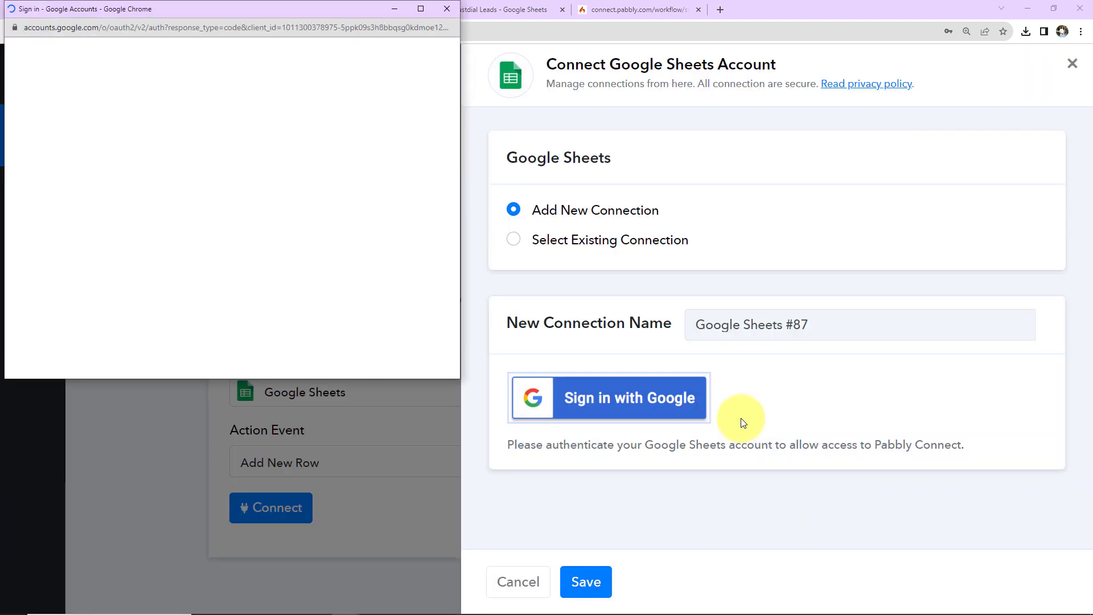
left_click(268, 244)
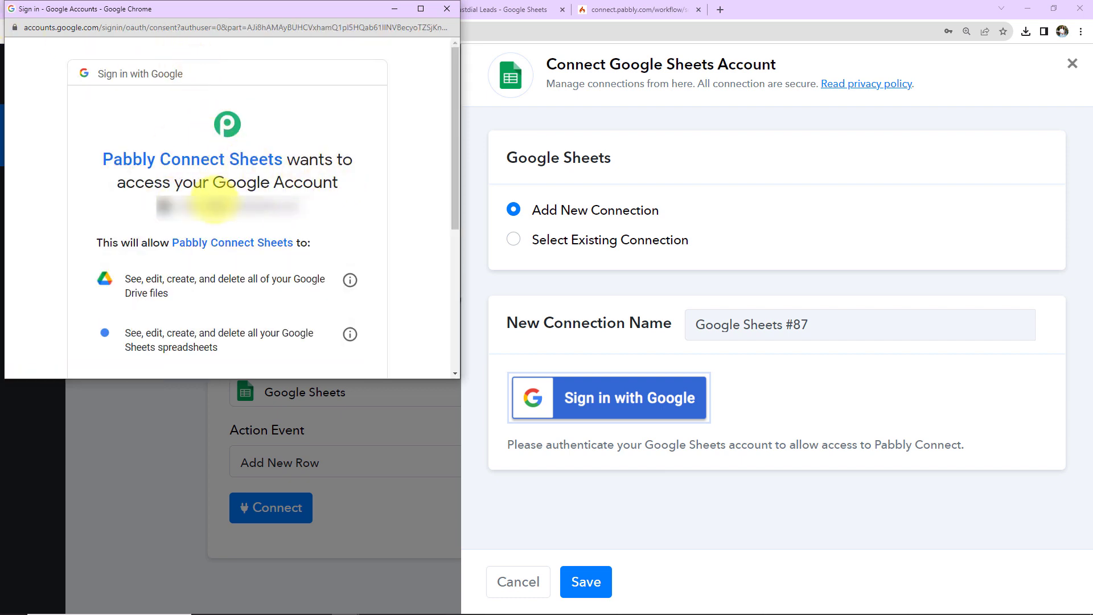
scroll(291, 204, "down", 5)
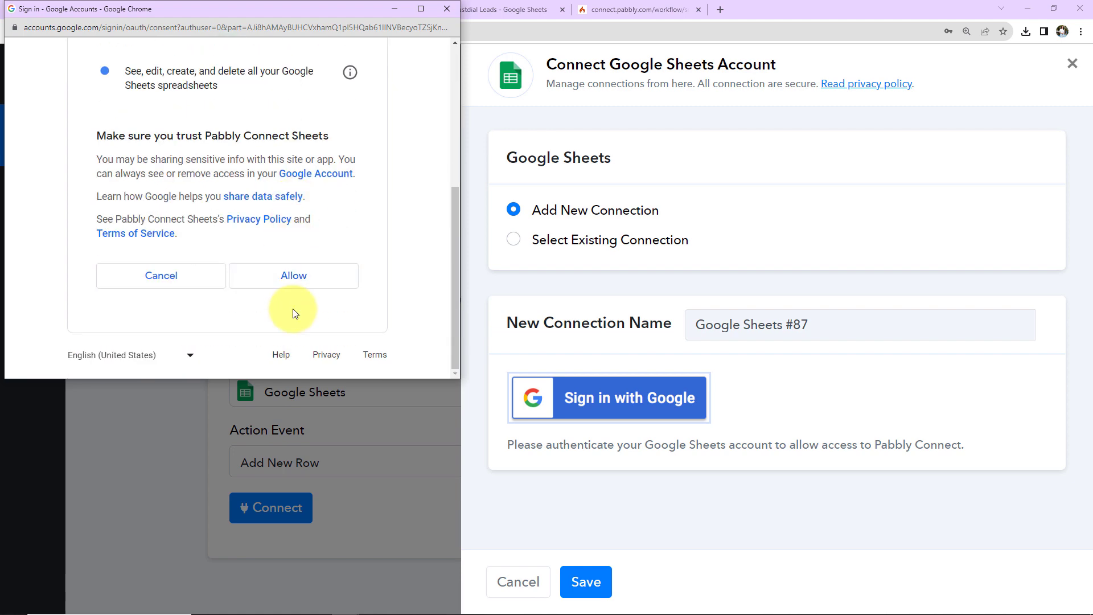
left_click(301, 274)
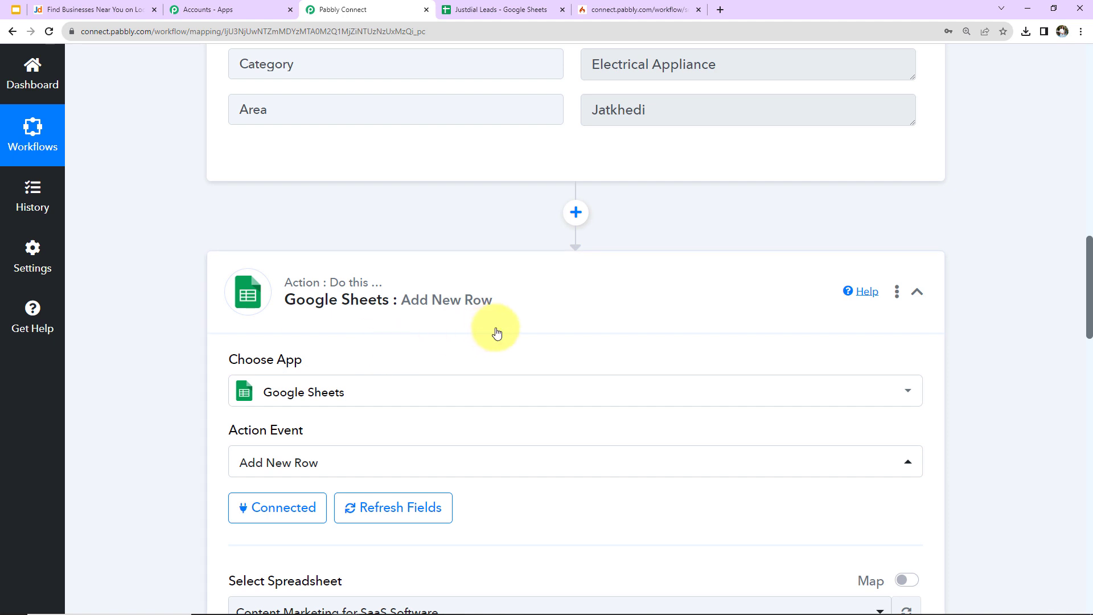
- Select the Justdial Leads spreadsheet as the destination for the new row
scroll(497, 333, "down", 2)
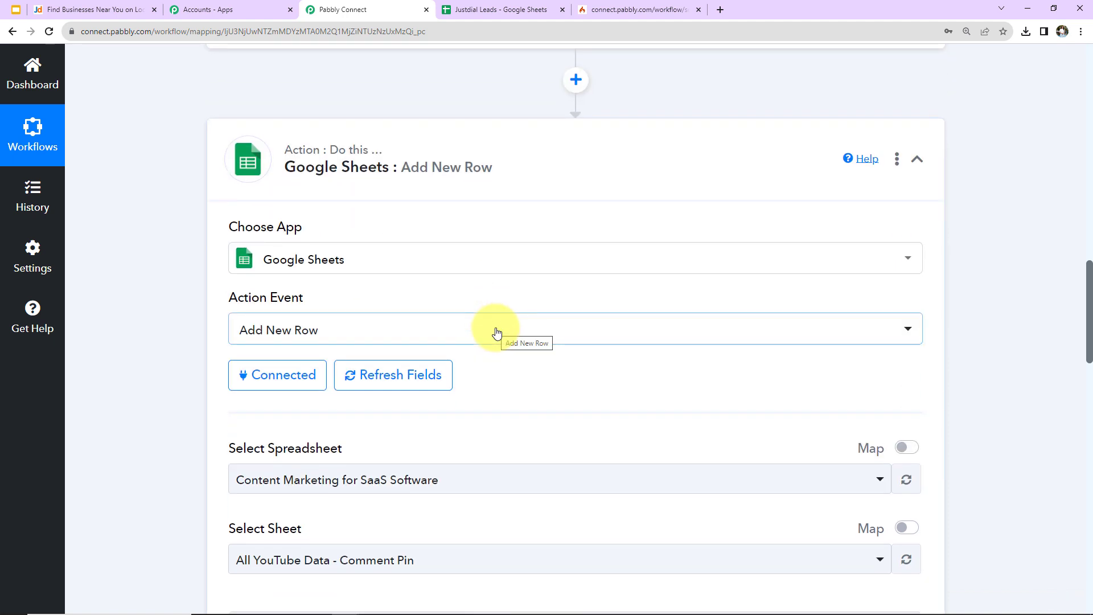
scroll(496, 333, "down", 4)
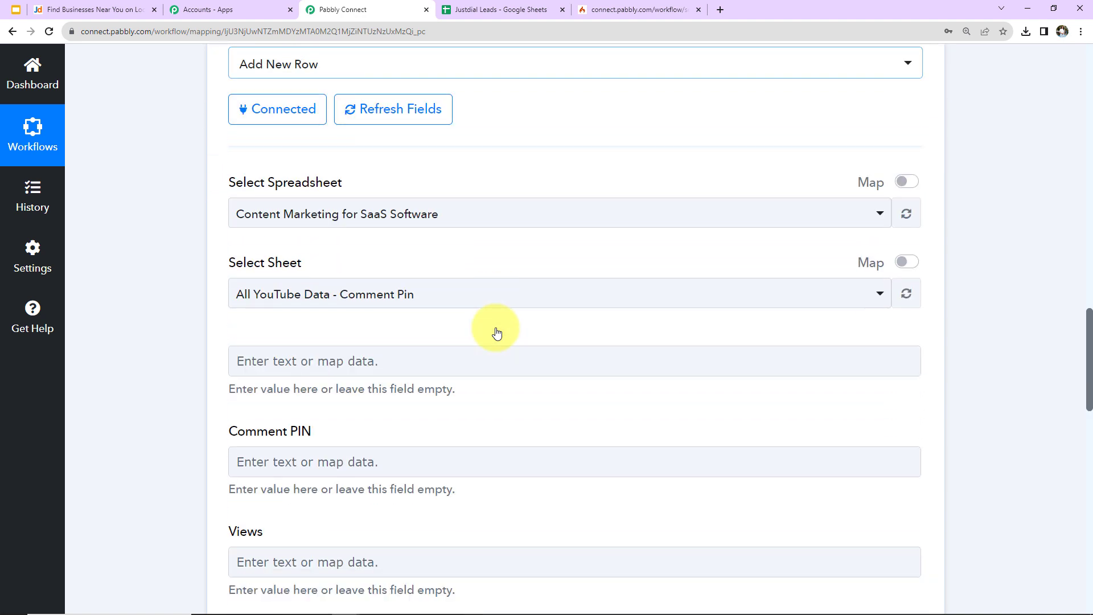
left_click(463, 216)
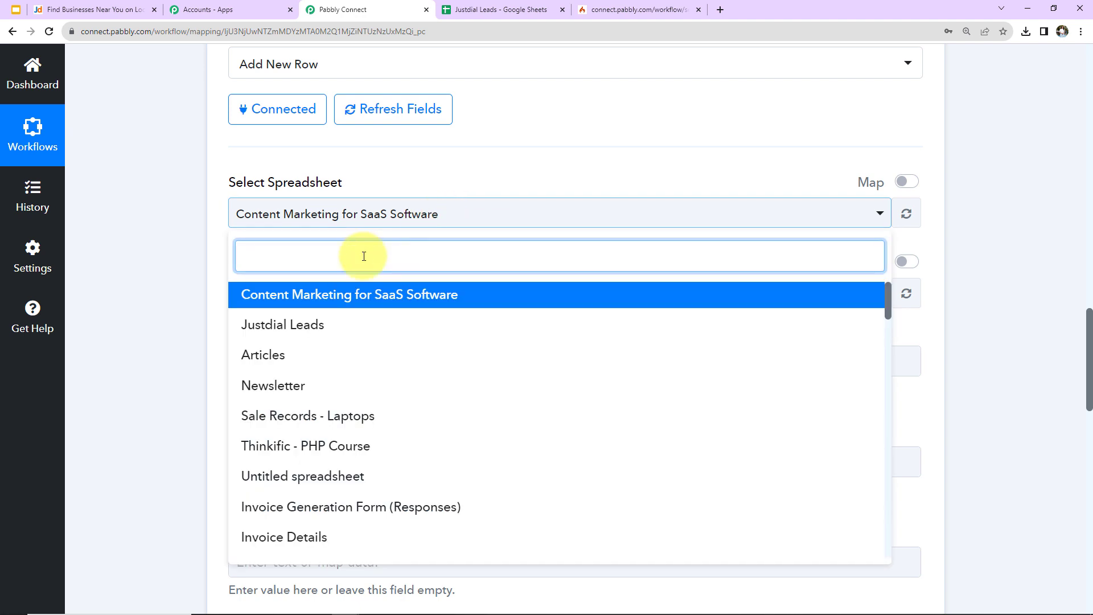
left_click(297, 329)
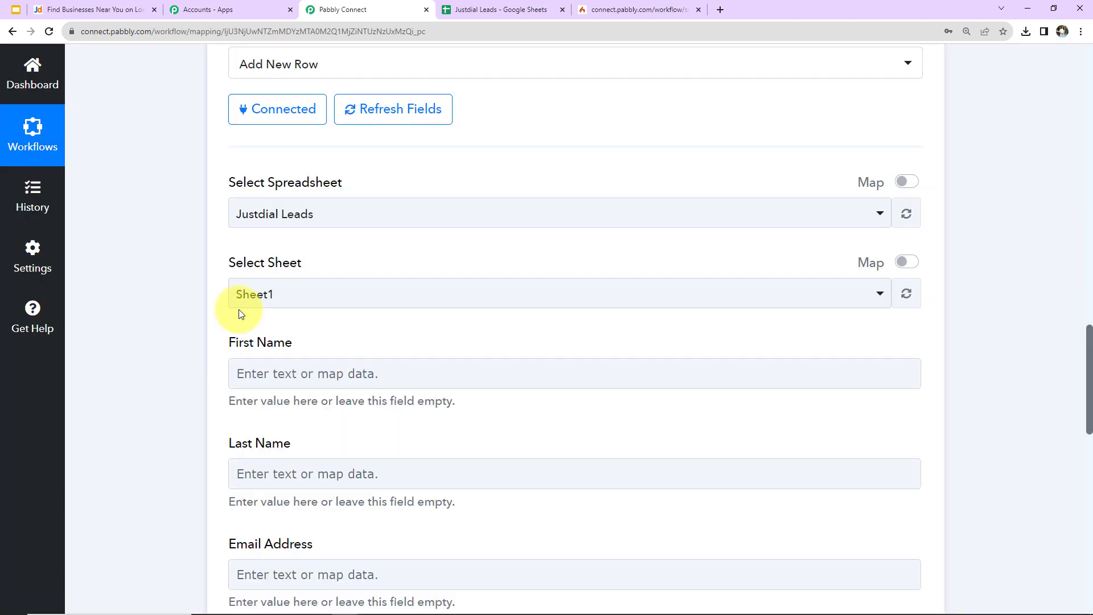
- Map the First Name field to the Firstname value from the Justdial New Leads trigger
scroll(341, 251, "down", 2)
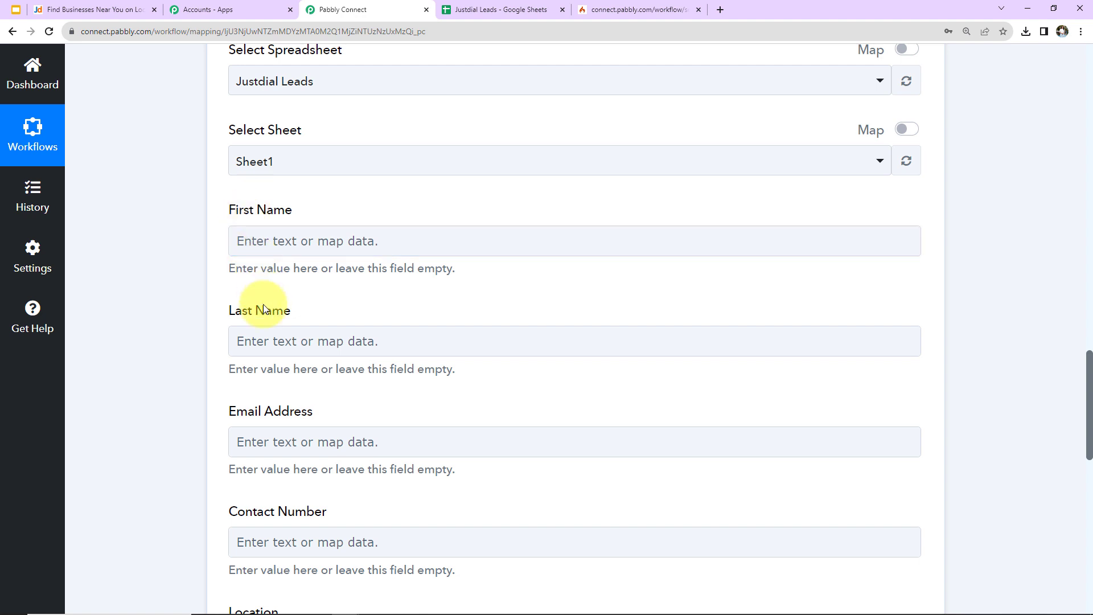
left_click(271, 452)
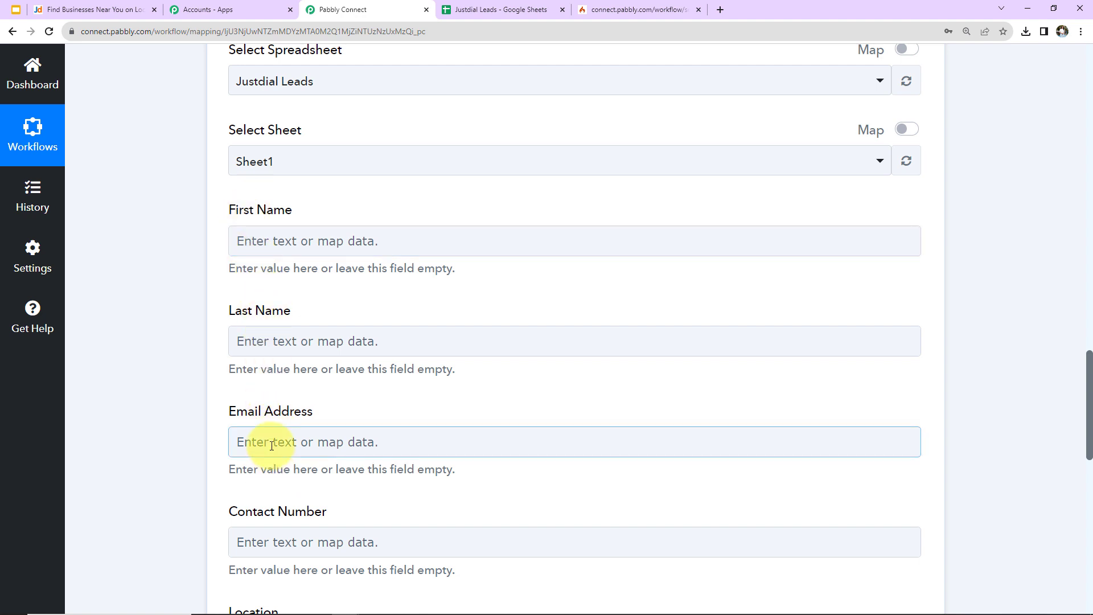
left_click(268, 246)
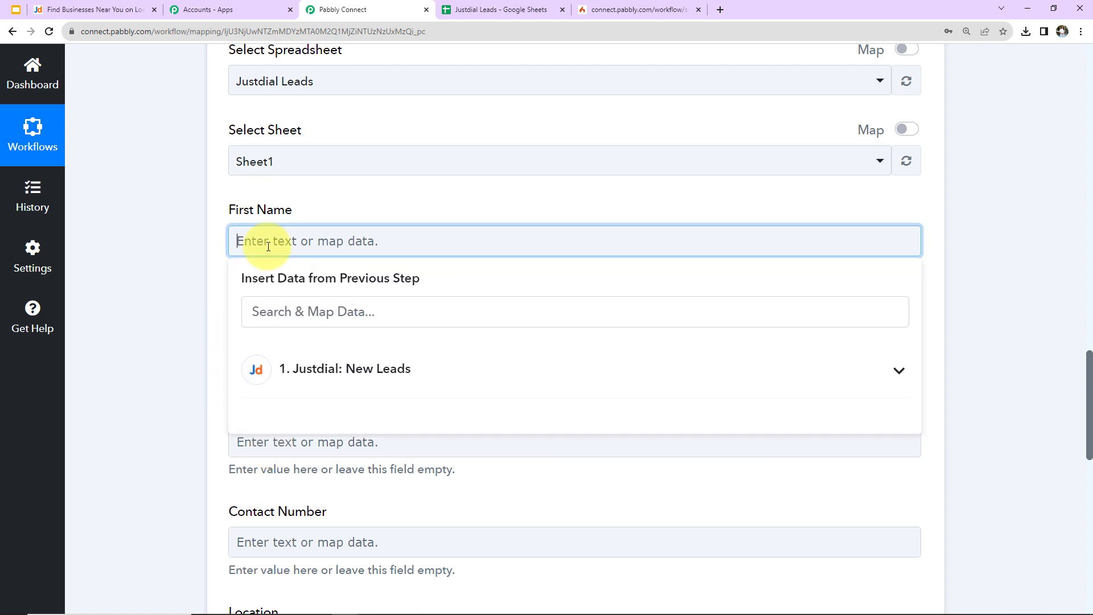
left_click(322, 384)
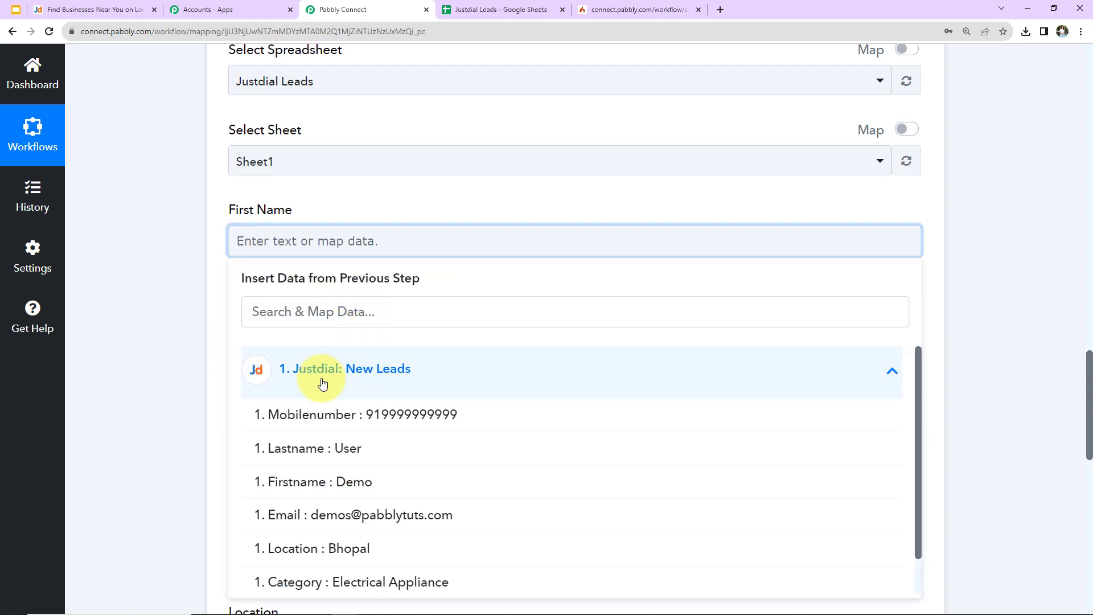
left_click(321, 484)
- Map the Last Name field to the Lastname value and the Email Address field to the Email value from the Justdial New Leads trigger
left_click(255, 349)
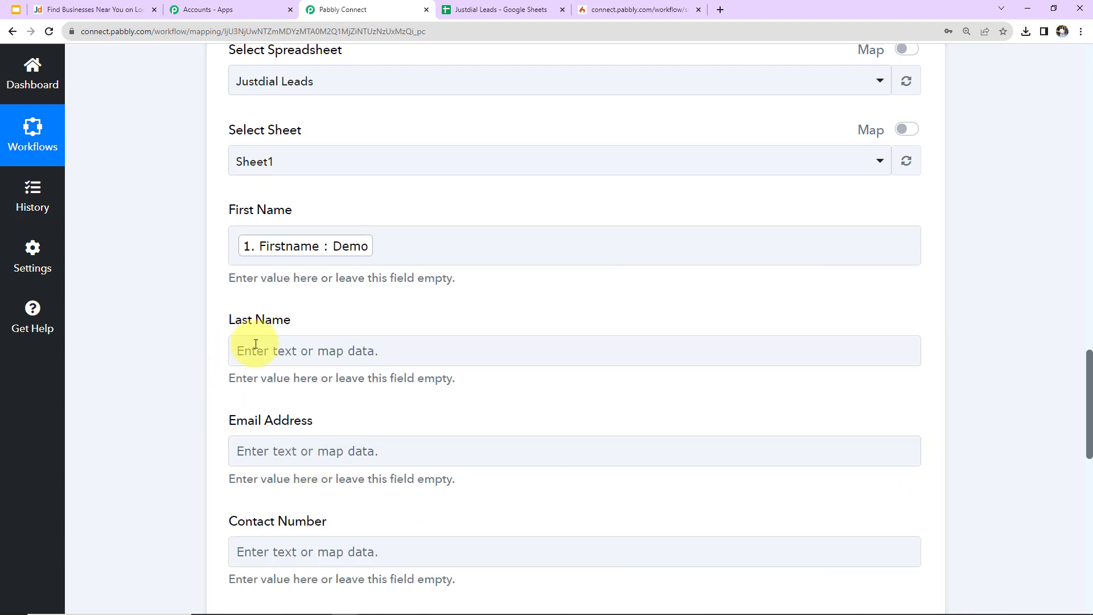
left_click(301, 480)
scroll(319, 495, "down", 1)
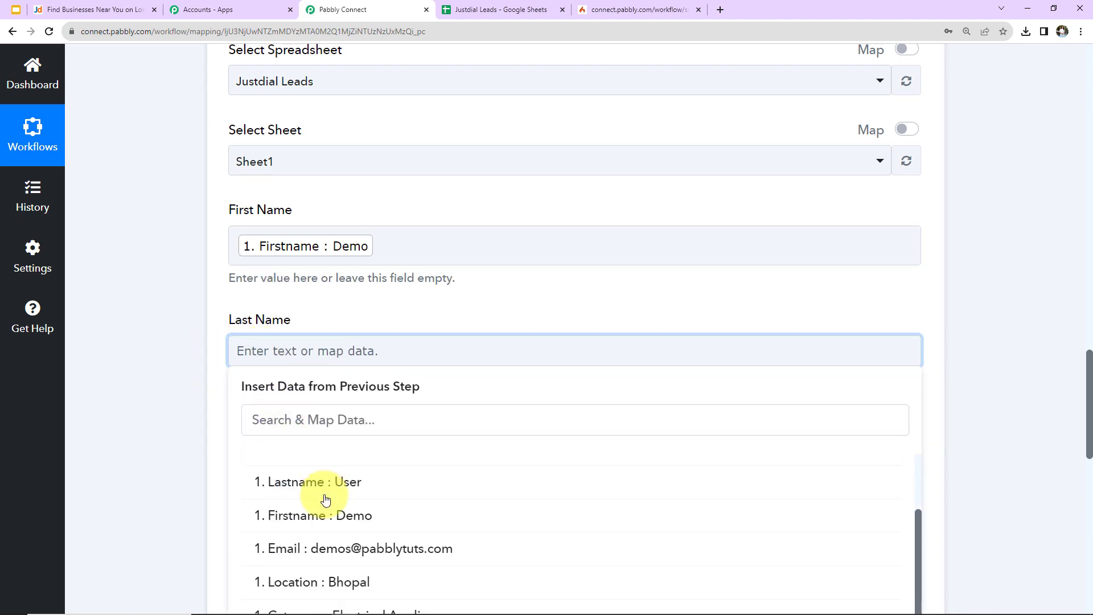
left_click(319, 483)
scroll(173, 419, "down", 5)
left_click(268, 194)
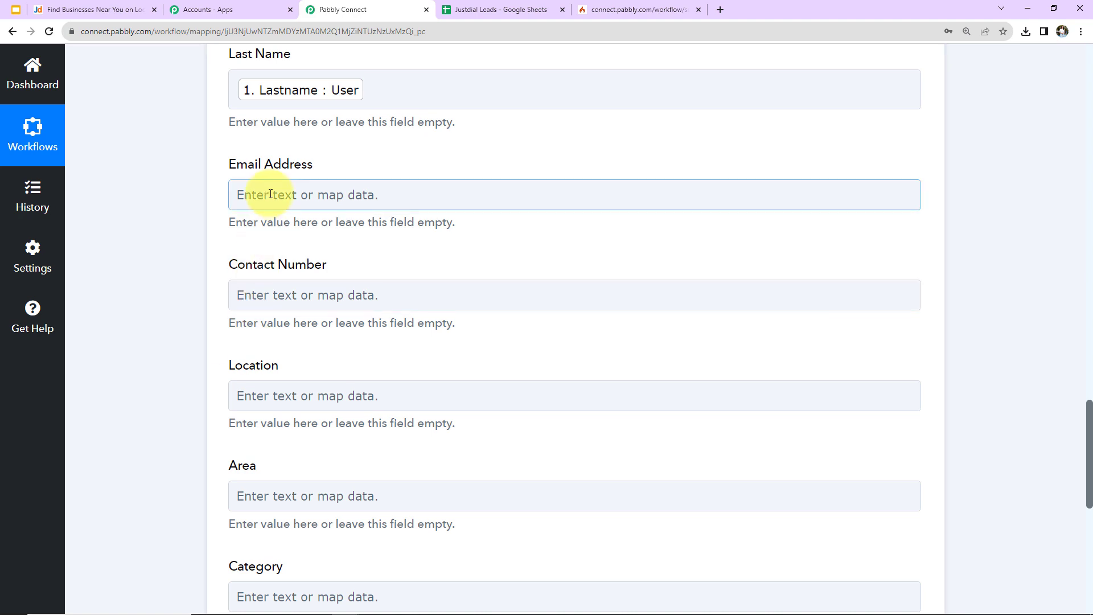
left_click(293, 310)
left_click(312, 477)
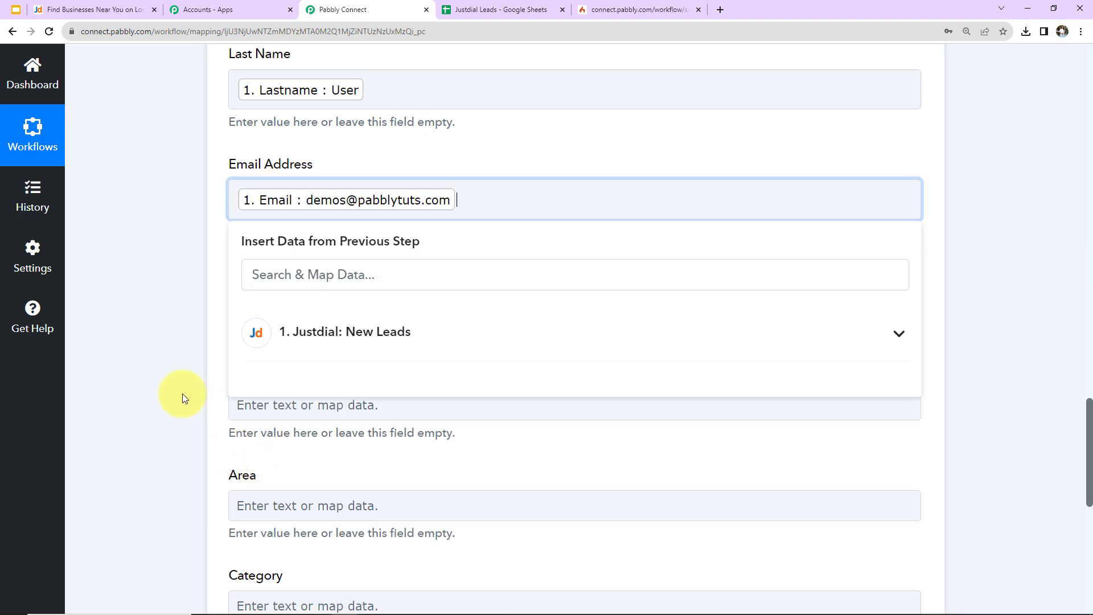
left_click(182, 394)
- Map Contact Number to the Mobilenumber value and Location to the Location value from the Justdial New Leads trigger
scroll(182, 397, "down", 3)
left_click(288, 172)
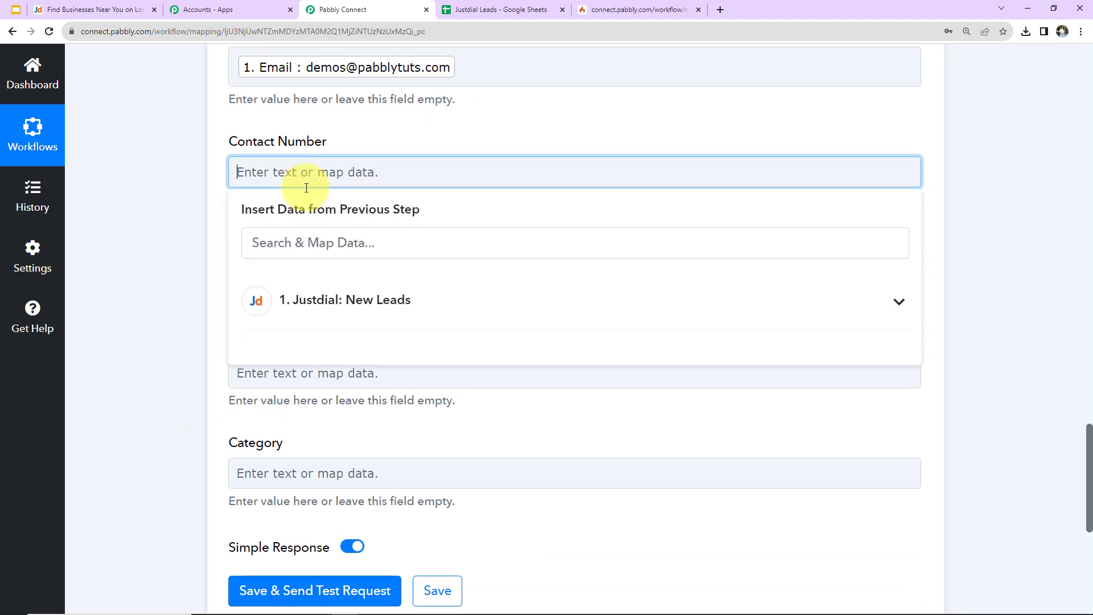
left_click(319, 300)
left_click(299, 350)
left_click(146, 319)
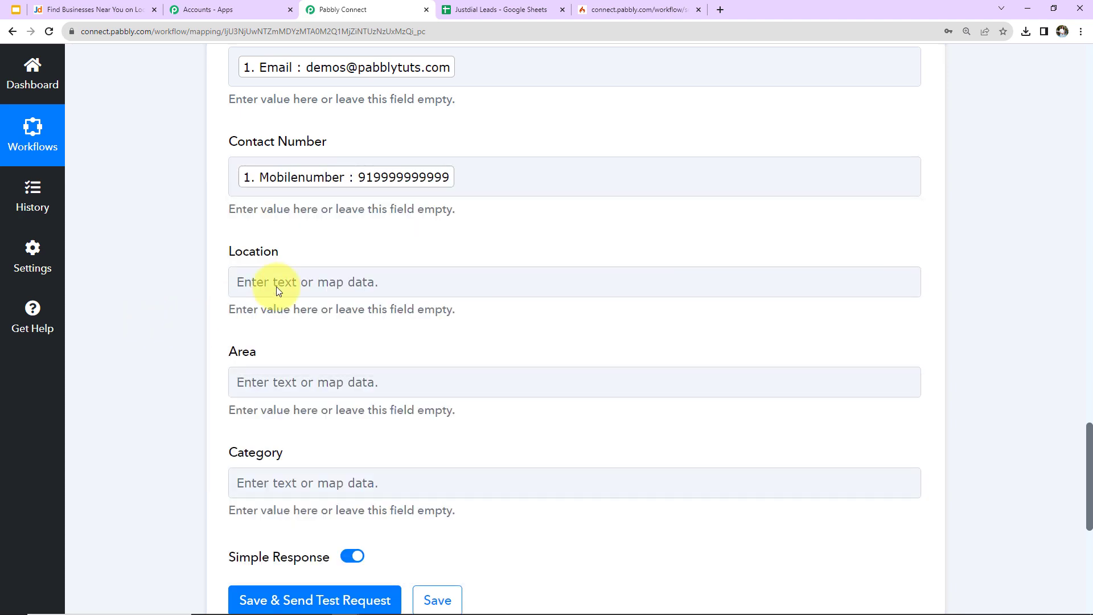
left_click(302, 293)
left_click(335, 410)
scroll(305, 459, "down", 1)
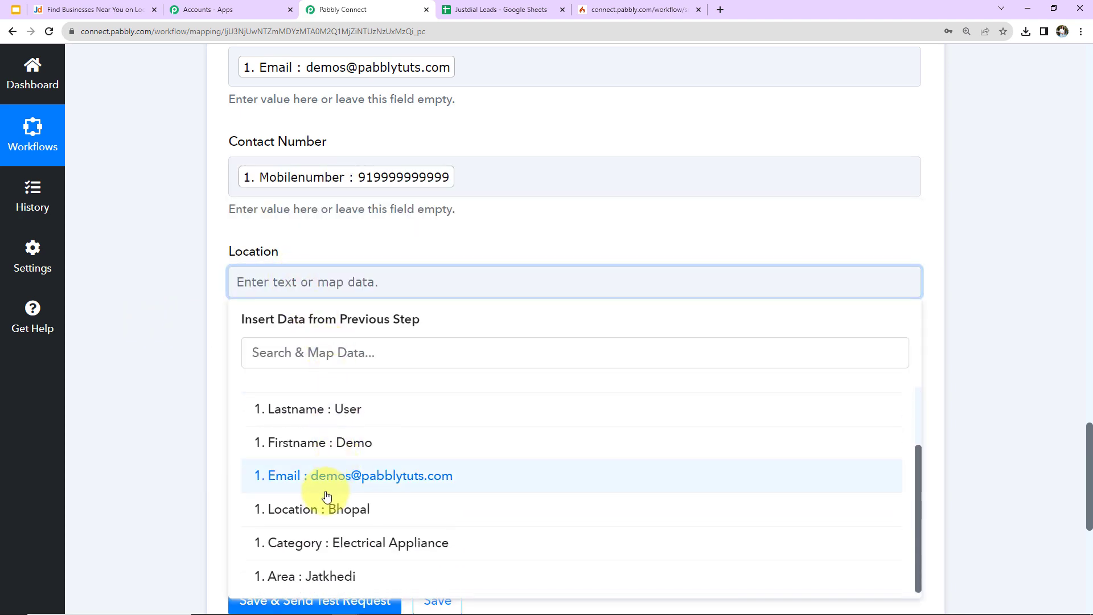
left_click(315, 513)
- Map the Area field to the Area value and the Category field to the Category value from the Justdial trigger
scroll(165, 410, "down", 5)
left_click(277, 126)
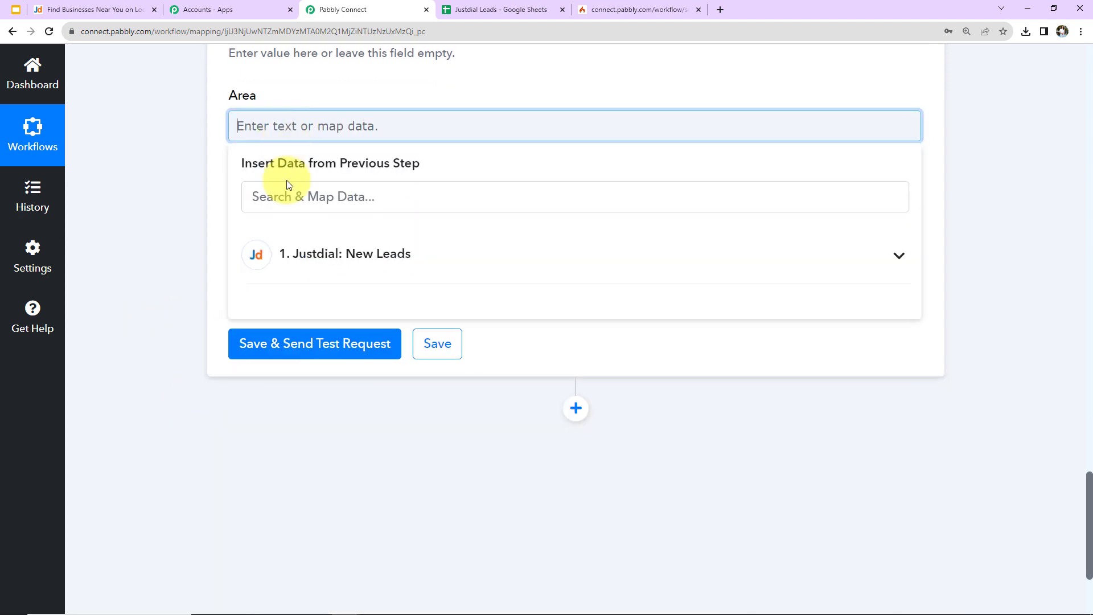
left_click(302, 259)
left_click(293, 500)
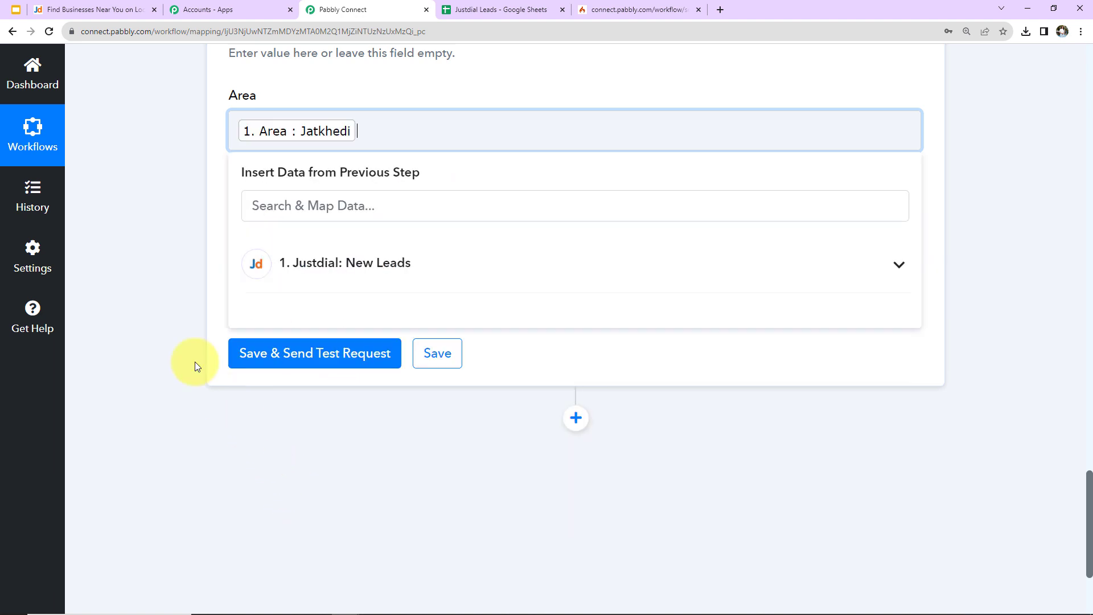
left_click(278, 245)
left_click(293, 363)
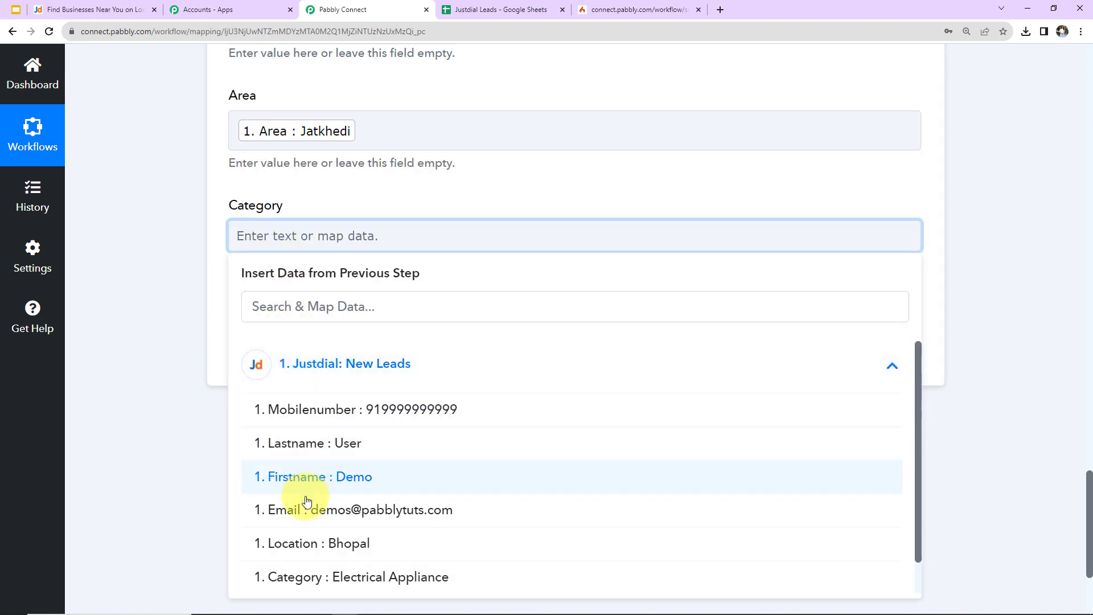
left_click(295, 578)
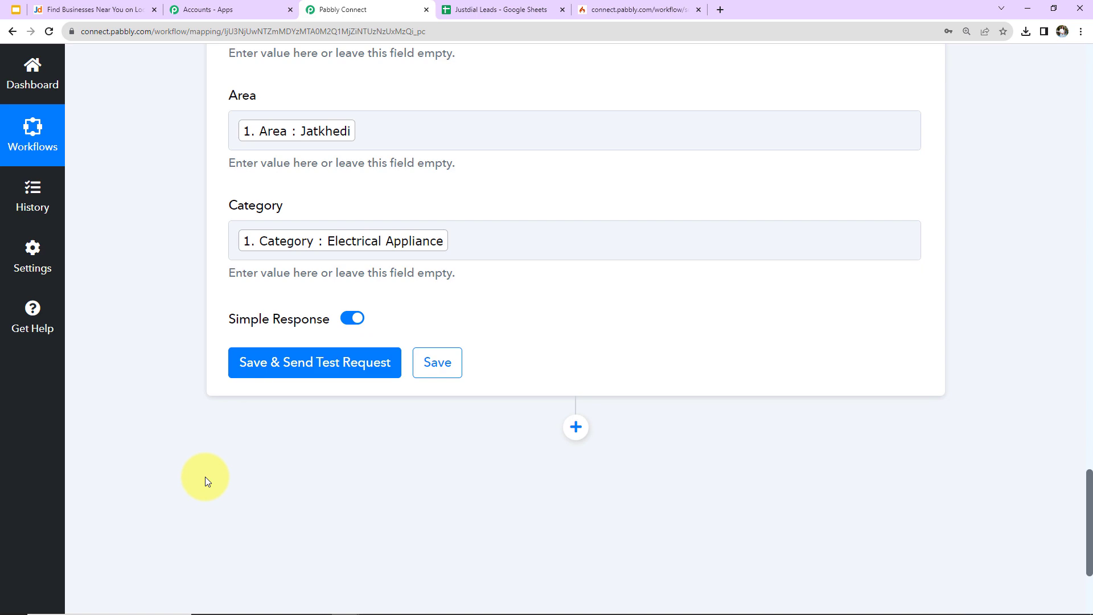
- Review the mapped fields, then save the Google Sheets action and send a test request
scroll(205, 476, "up", 5)
scroll(205, 477, "up", 2)
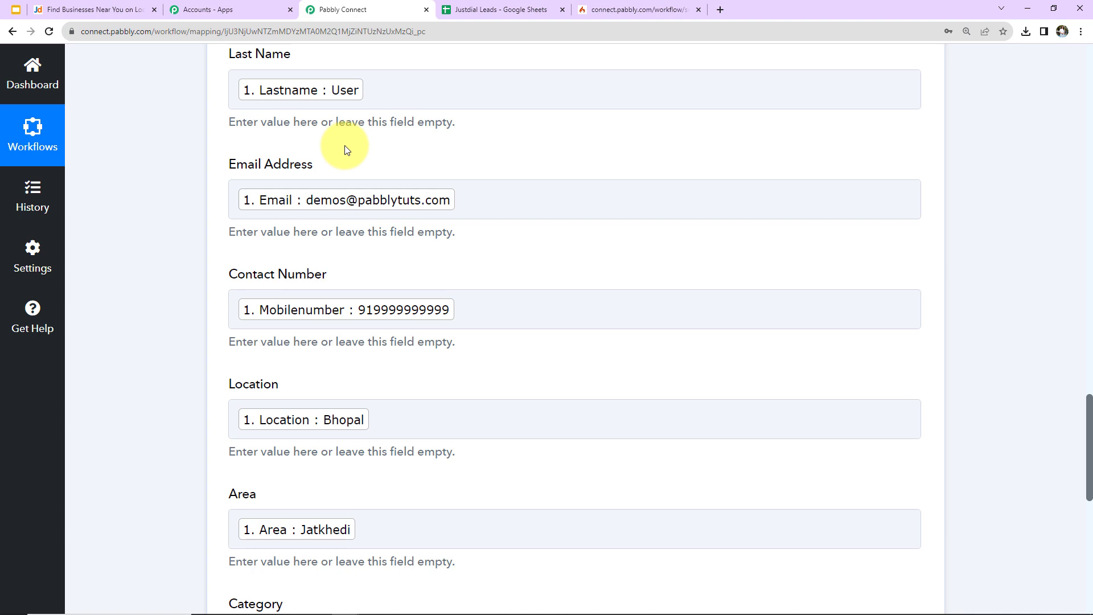
scroll(433, 304, "down", 8)
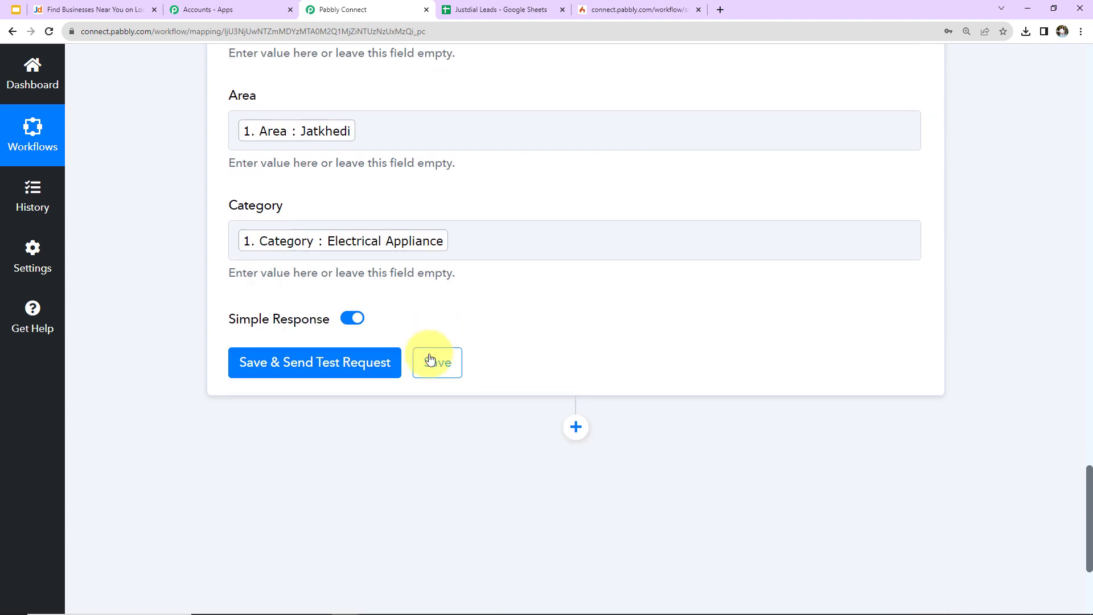
left_click(361, 362)
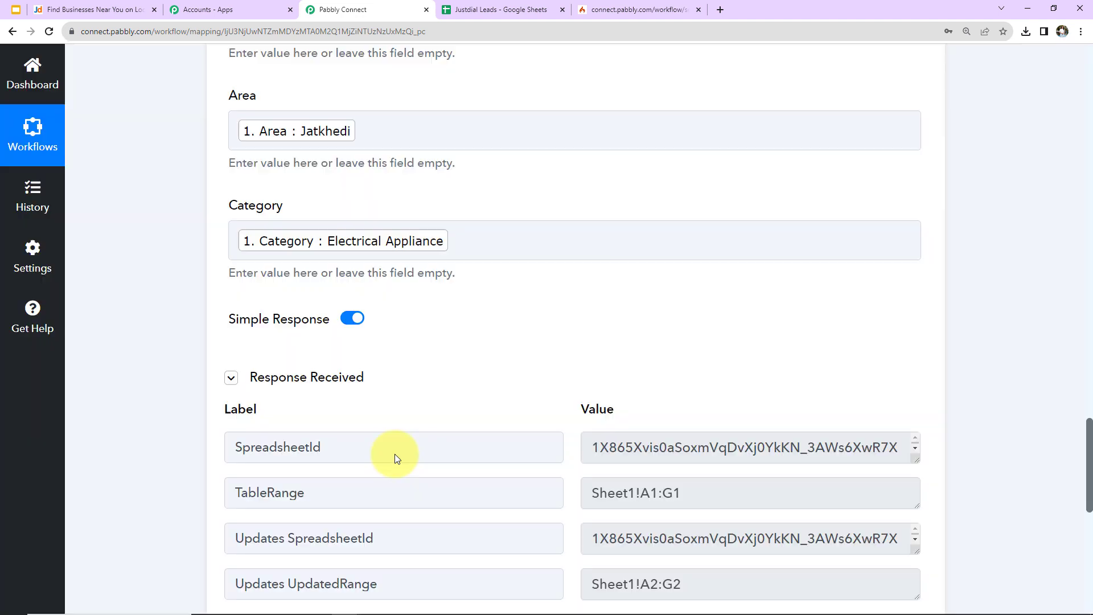
- Check the test lead in the Justdial Leads spreadsheet and set the fill color of row 2 to white
left_click(479, 9)
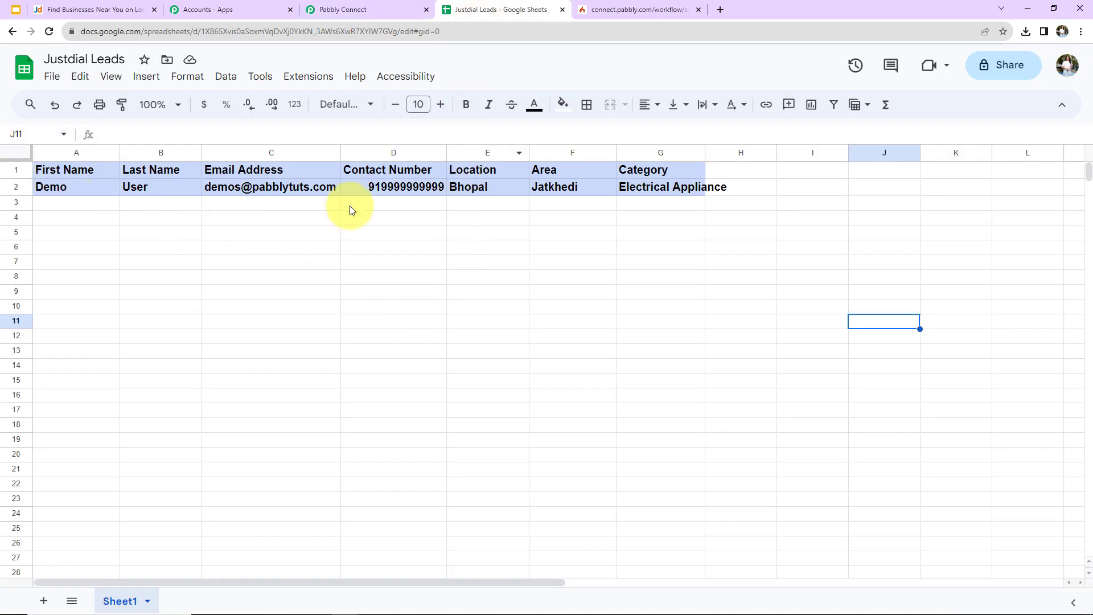
left_click(15, 187)
left_click(562, 105)
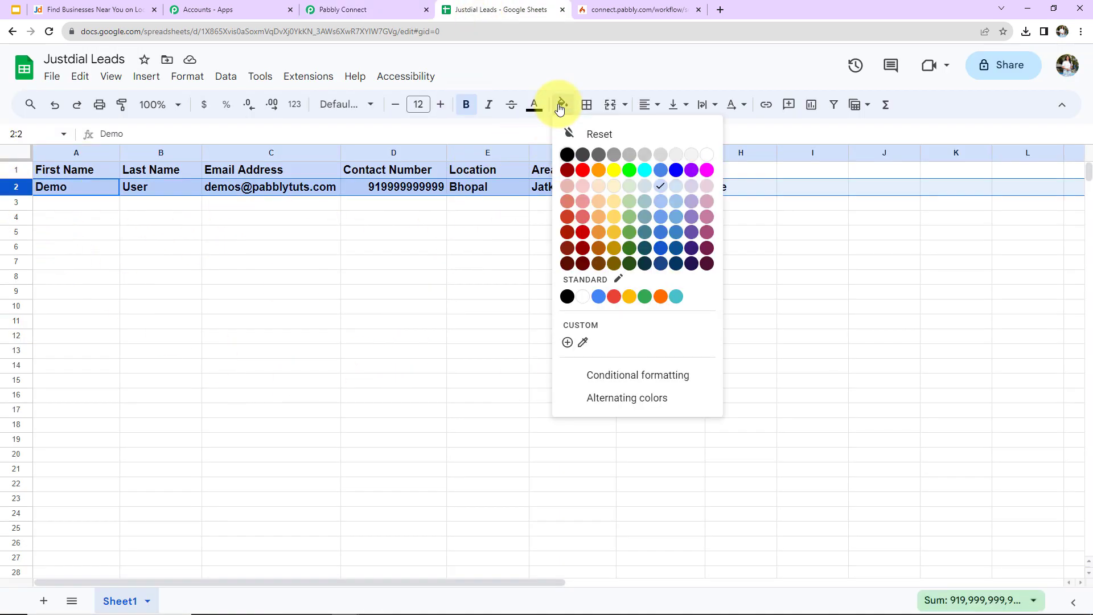
left_click(580, 294)
left_click(365, 247)
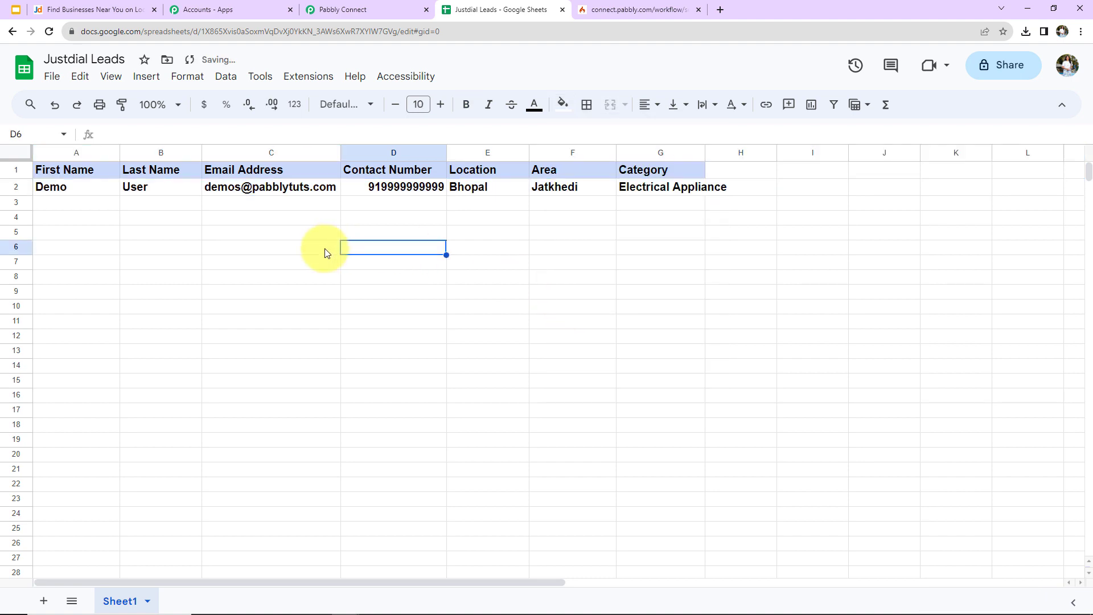
- Return to the Pabbly Connect workflow and collapse both the Justdial trigger and the Google Sheets action
left_click(345, 8)
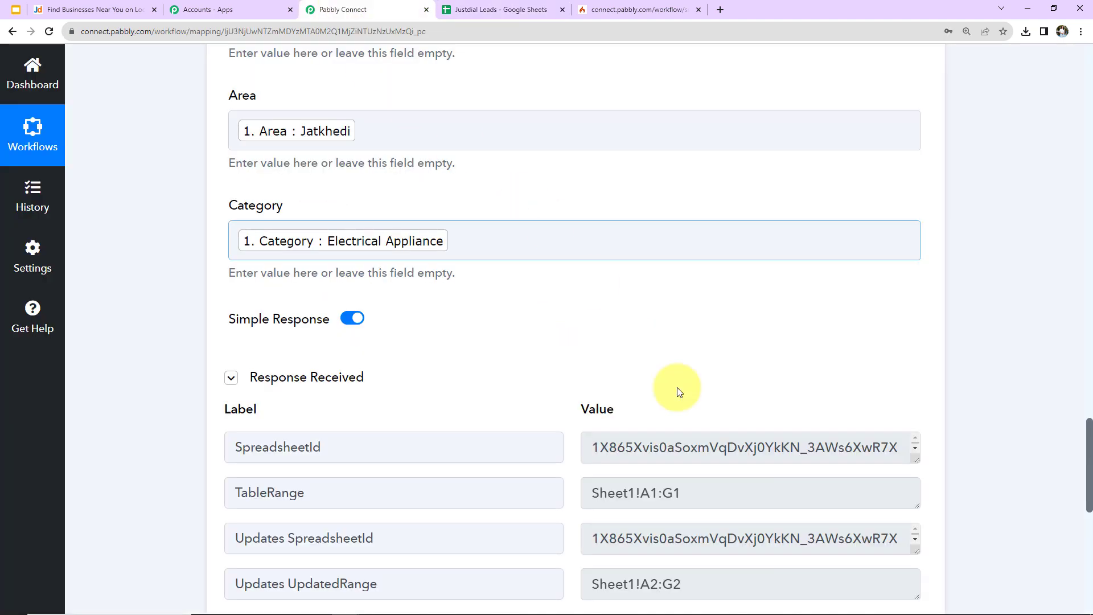
scroll(679, 392, "up", 20)
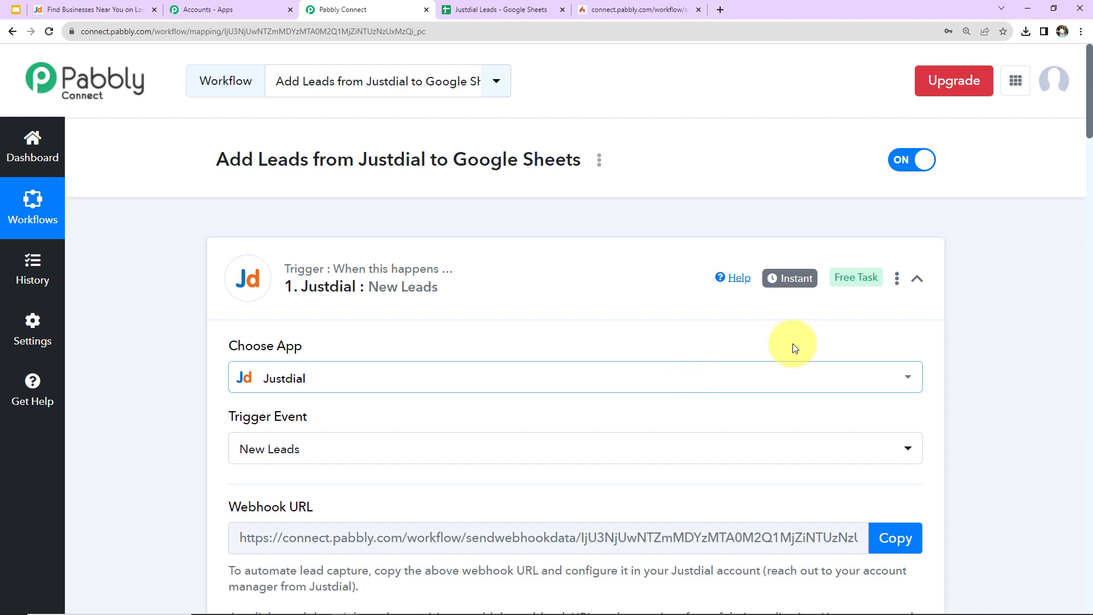
left_click(914, 281)
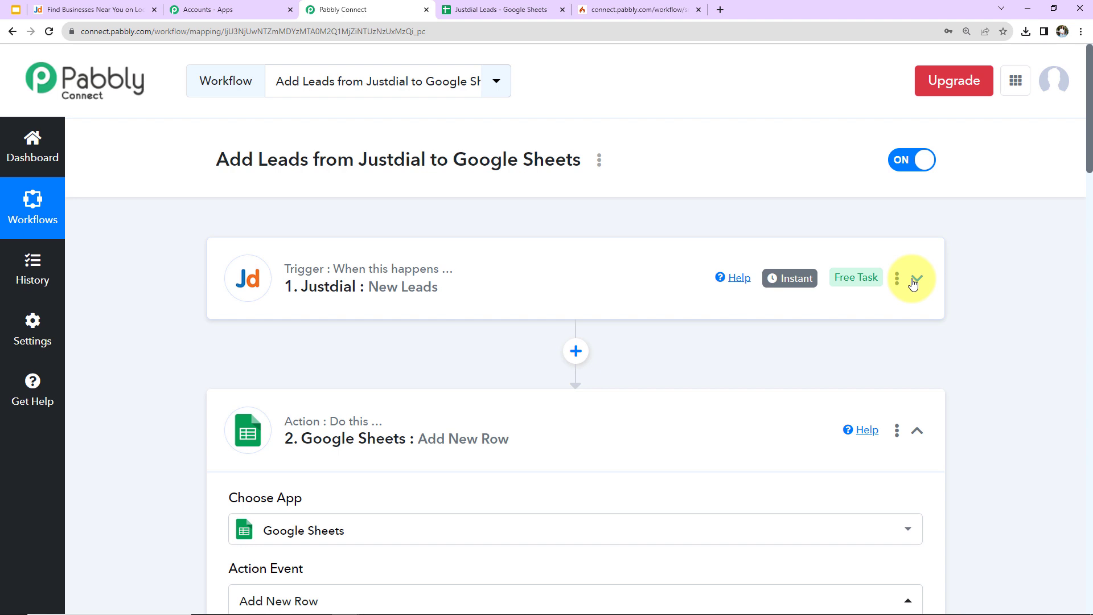
left_click(916, 430)
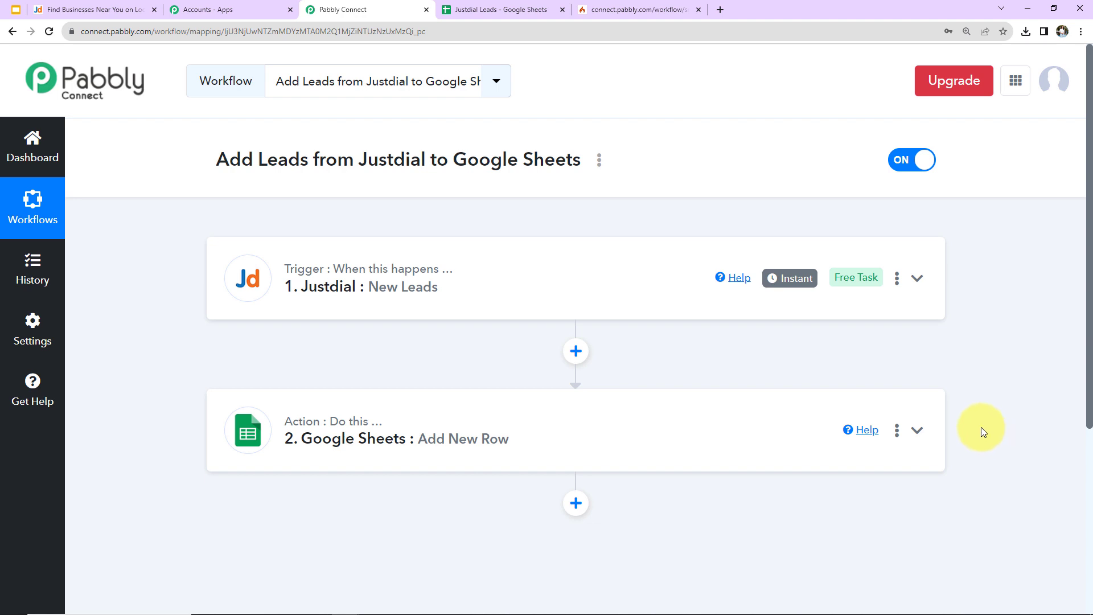
left_click(599, 161)
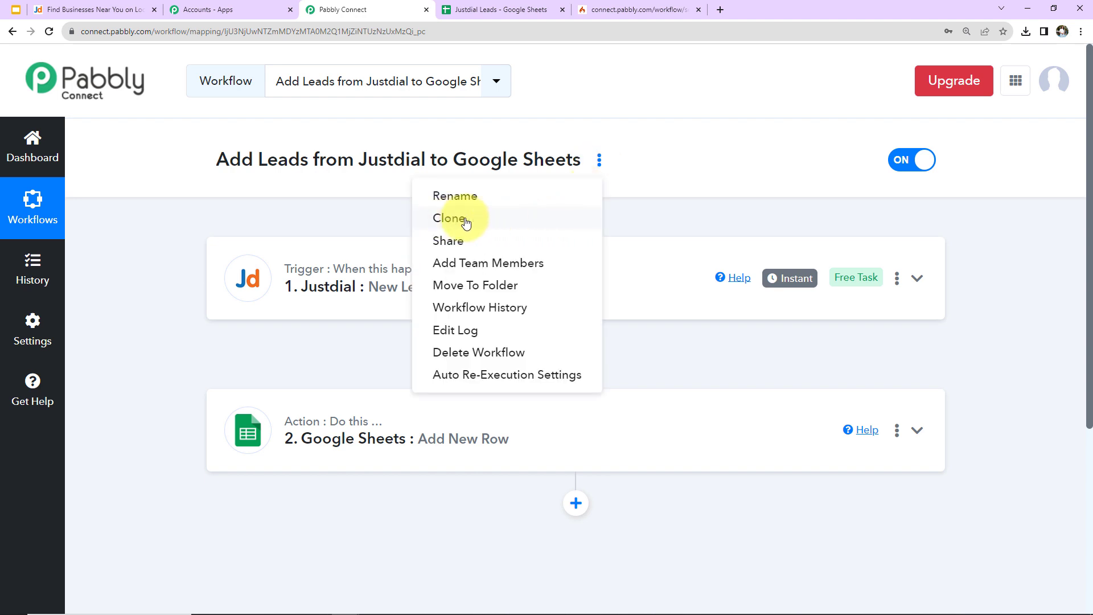
left_click(623, 190)
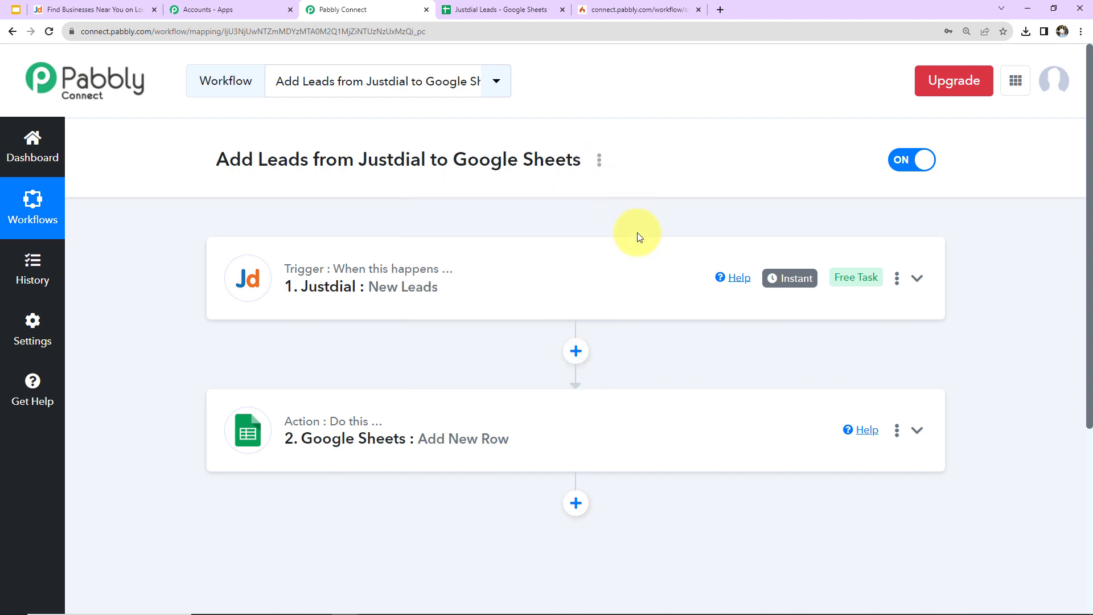